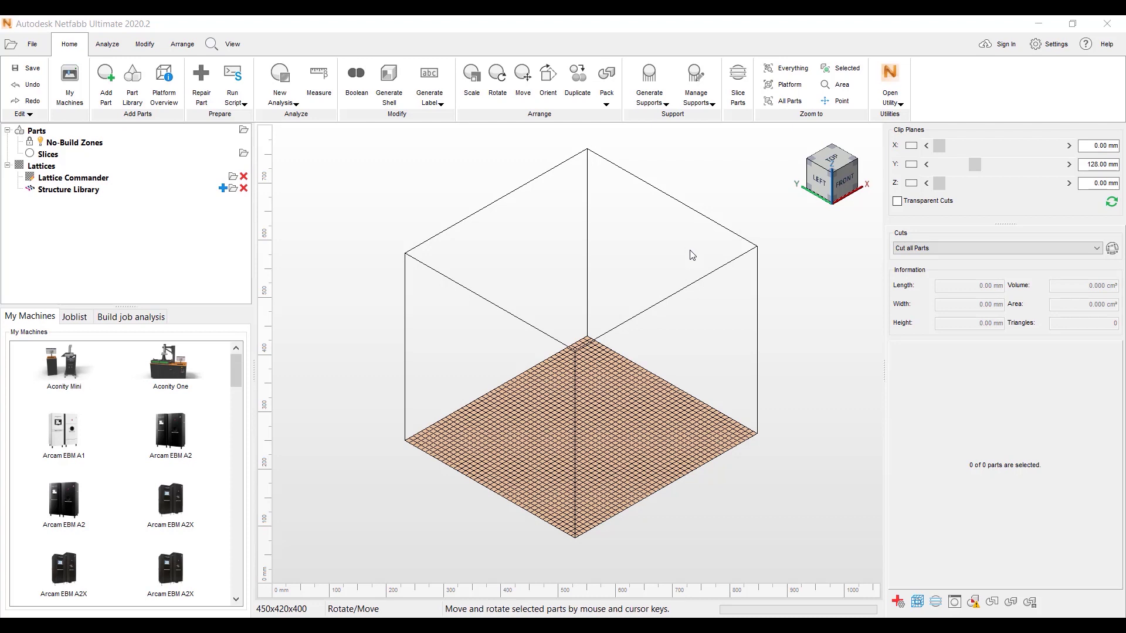
# Import BRACKET.3mf as a part, positioned according to file data, with automatic extended repair
pyautogui.click(106, 83)
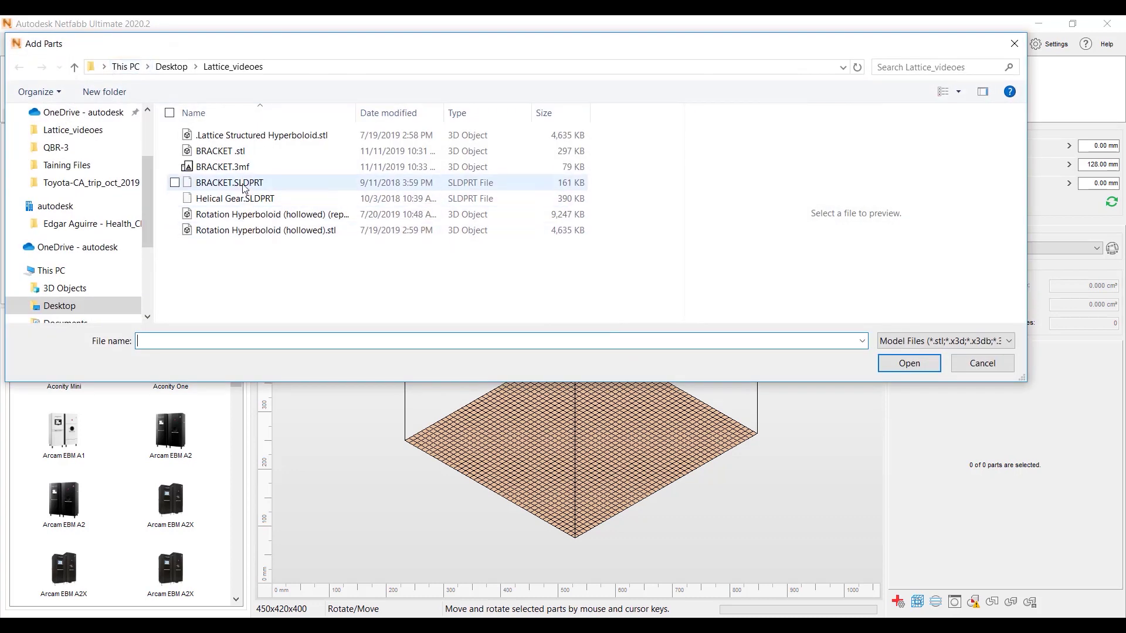
pyautogui.click(243, 167)
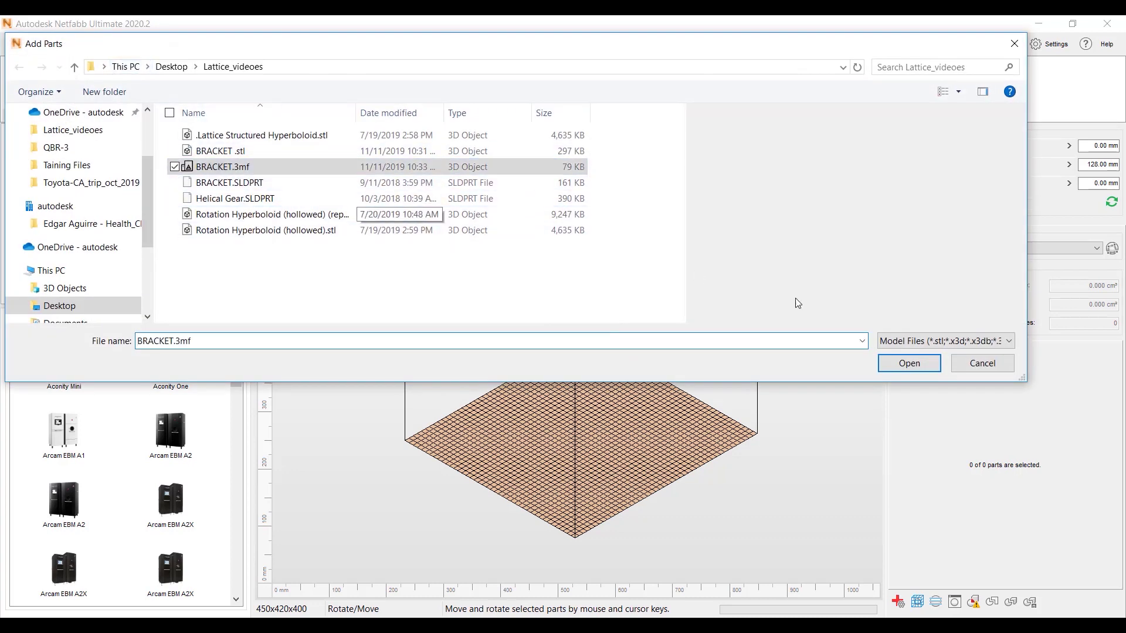
pyautogui.click(1008, 343)
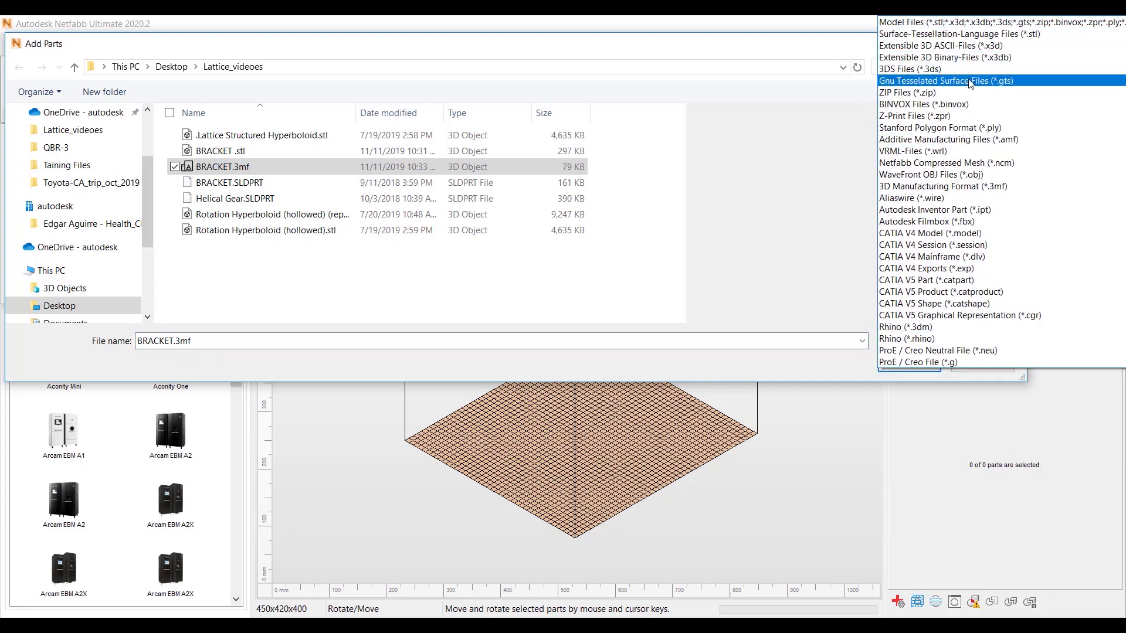
pyautogui.scroll(-9, 986, 241)
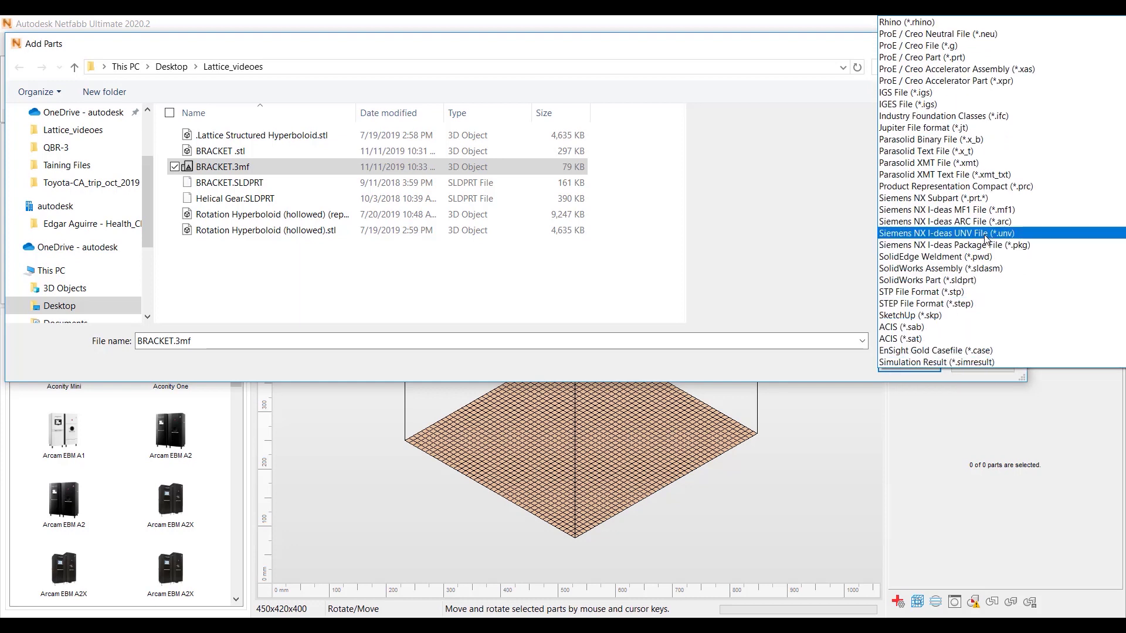
pyautogui.click(872, 345)
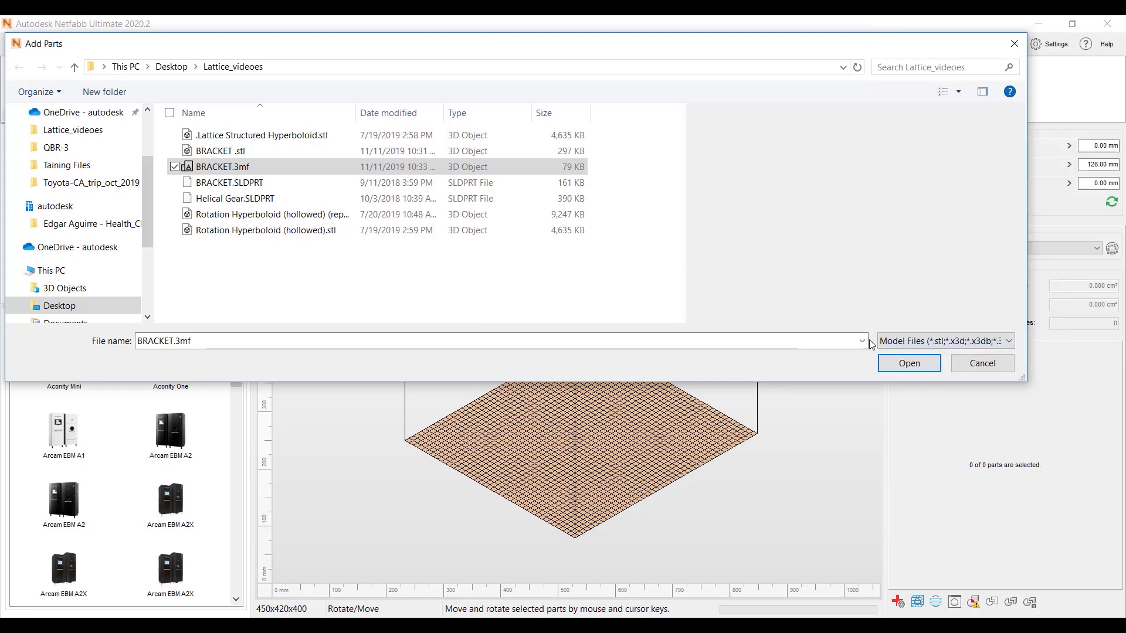
pyautogui.click(910, 363)
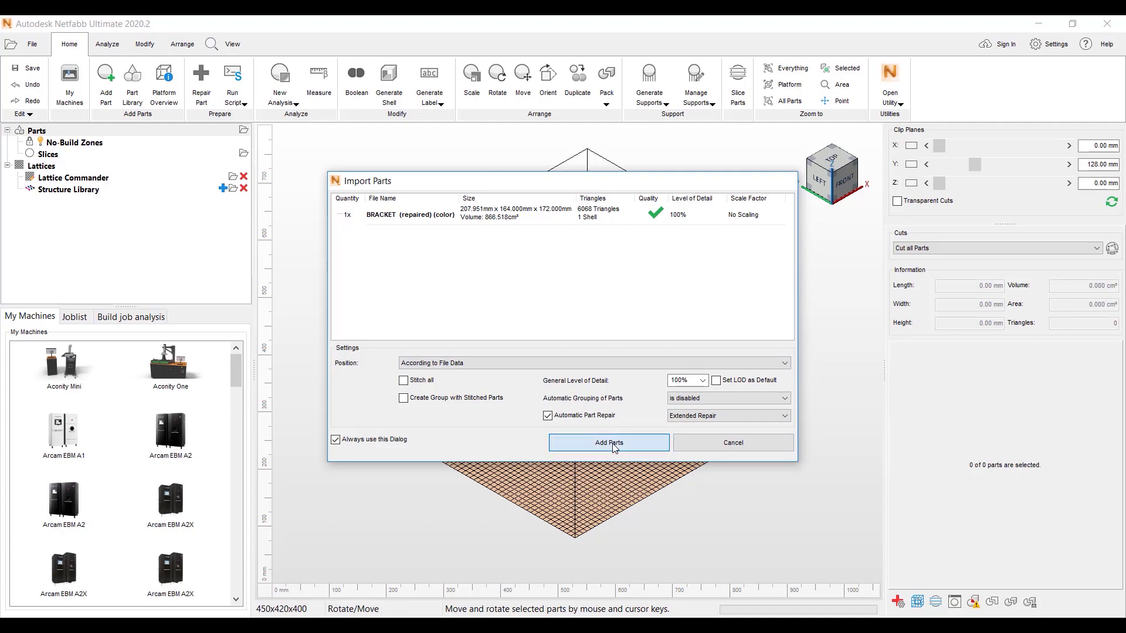
pyautogui.click(613, 445)
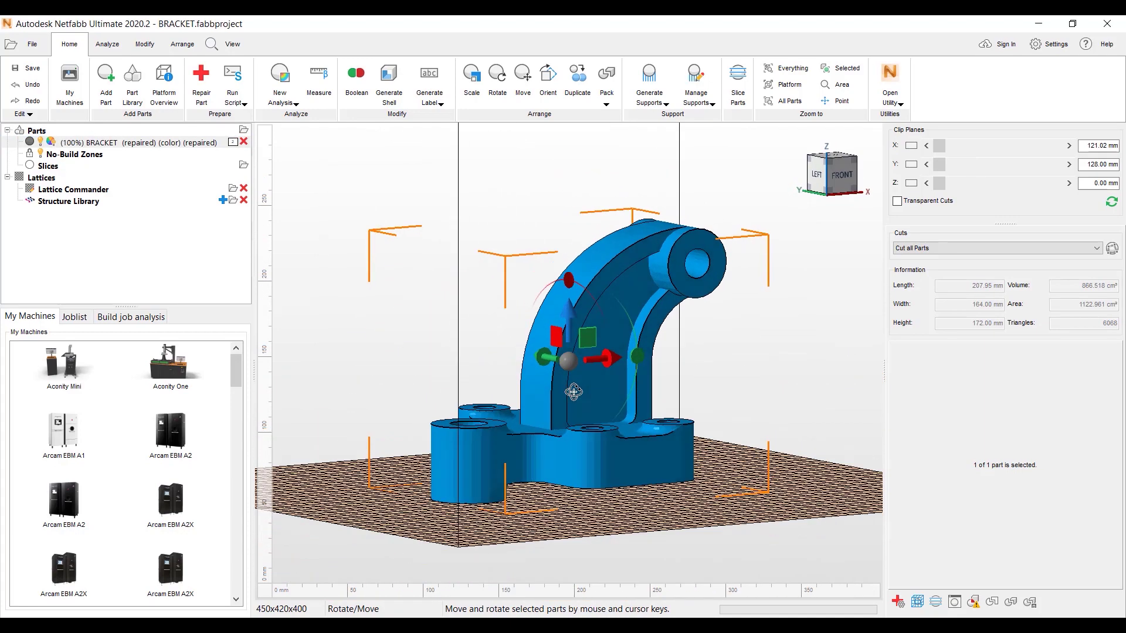
# Load the repaired bracket part into Lattice Commander as a new component
pyautogui.moveTo(574, 392); pyautogui.dragTo(504, 418, button='right')
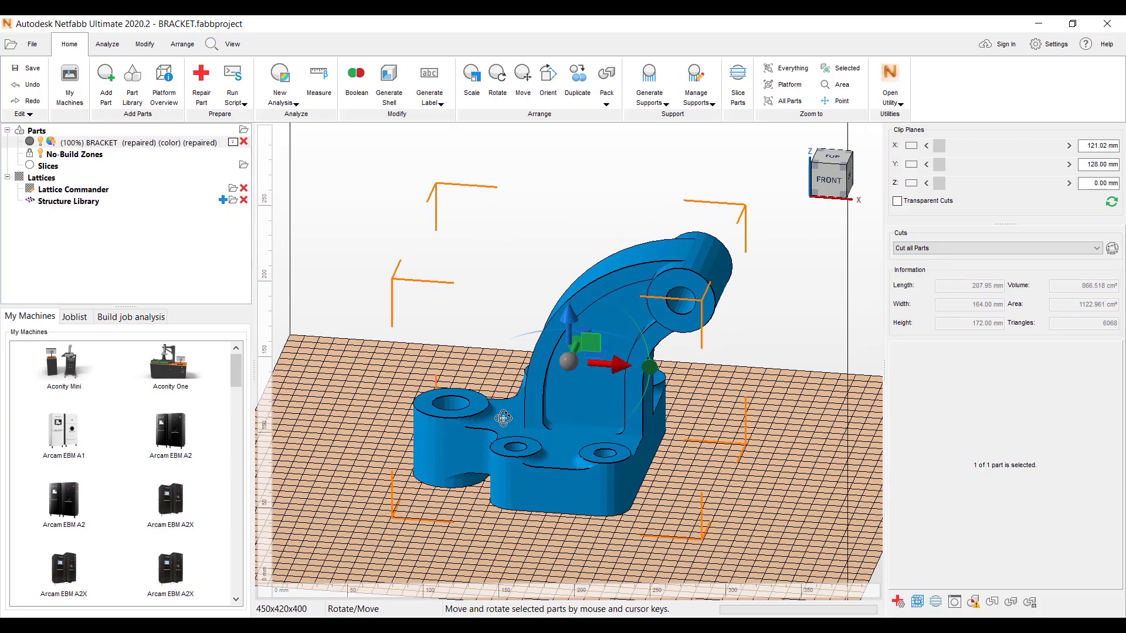
pyautogui.click(187, 147)
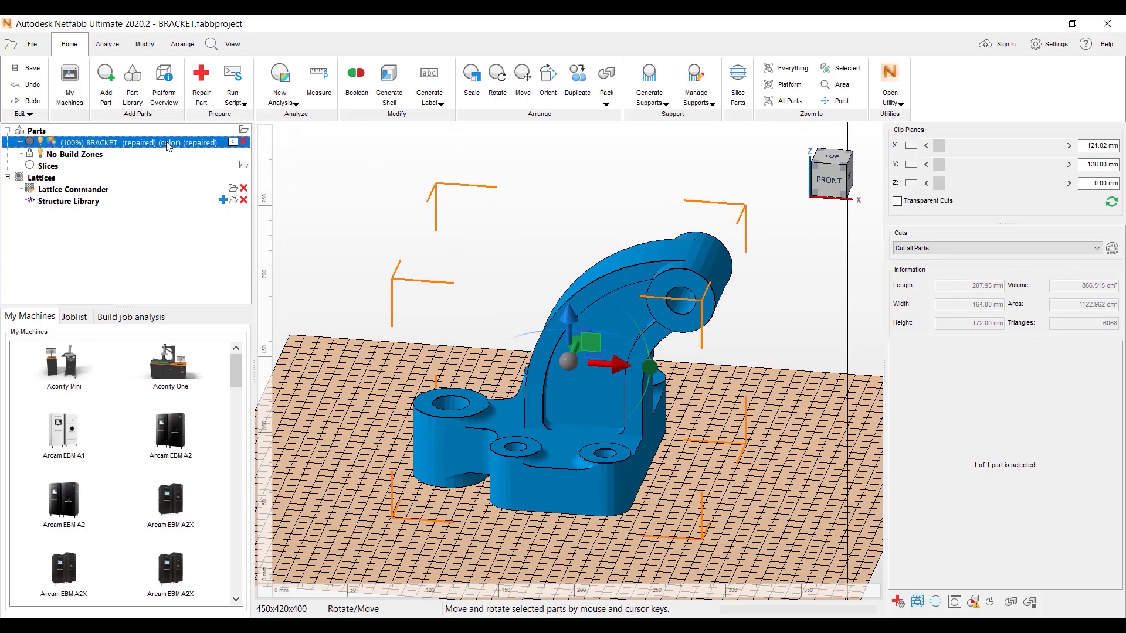
pyautogui.moveTo(168, 146); pyautogui.dragTo(104, 199)
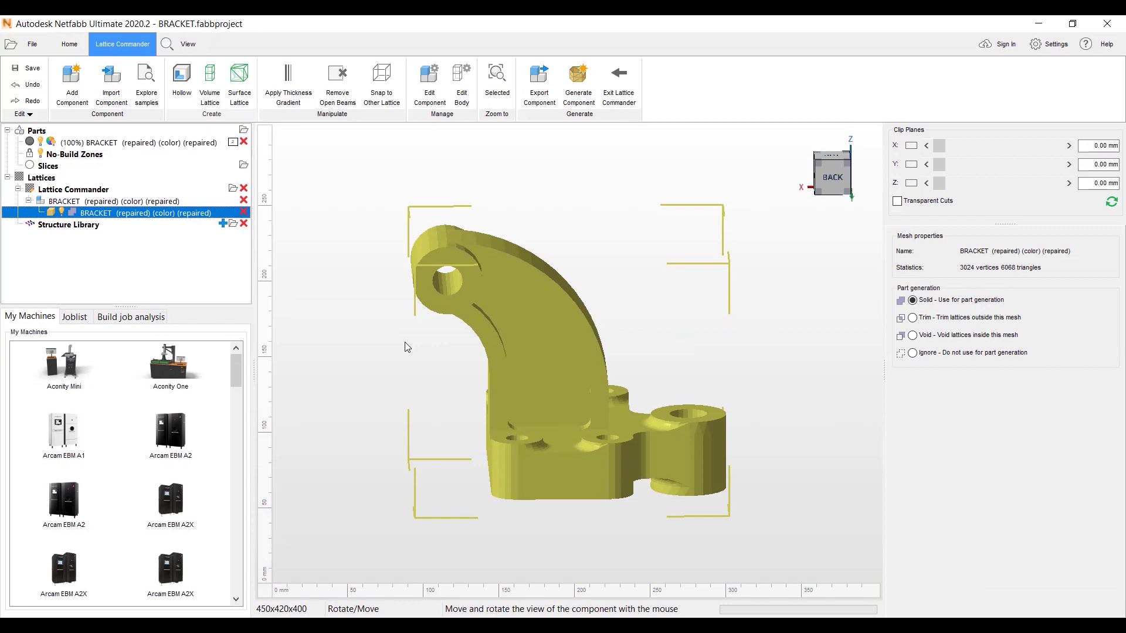
# Hollow the bracket body into a skin 3.158 mm thick, keeping and hiding the original body and excluding it from part output
pyautogui.moveTo(407, 347); pyautogui.dragTo(711, 338)
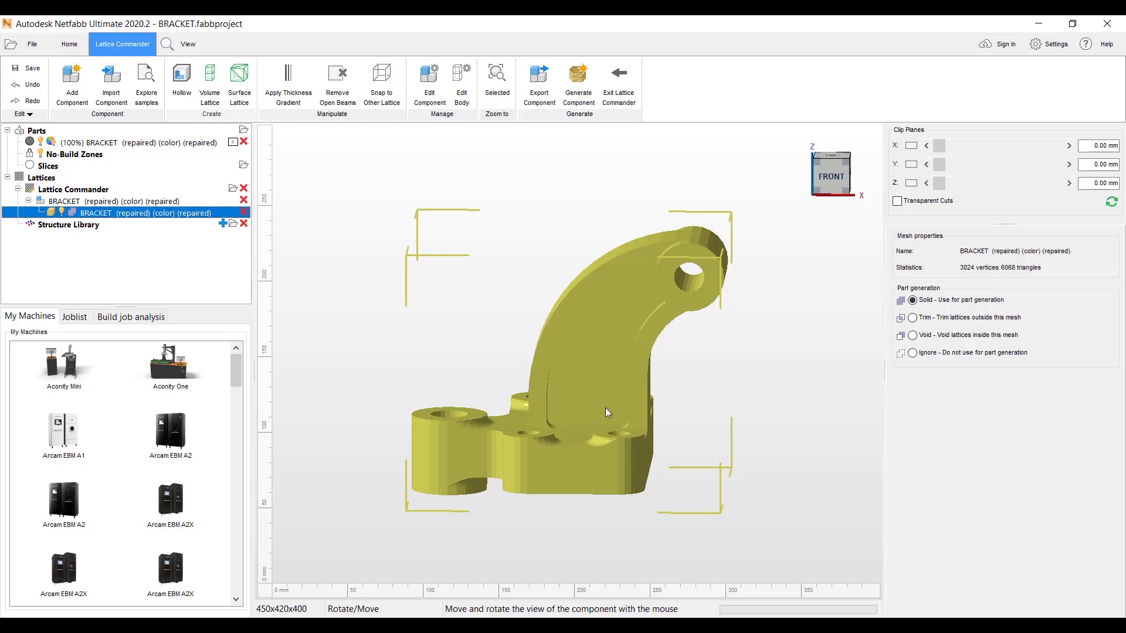
pyautogui.moveTo(605, 407); pyautogui.dragTo(608, 411)
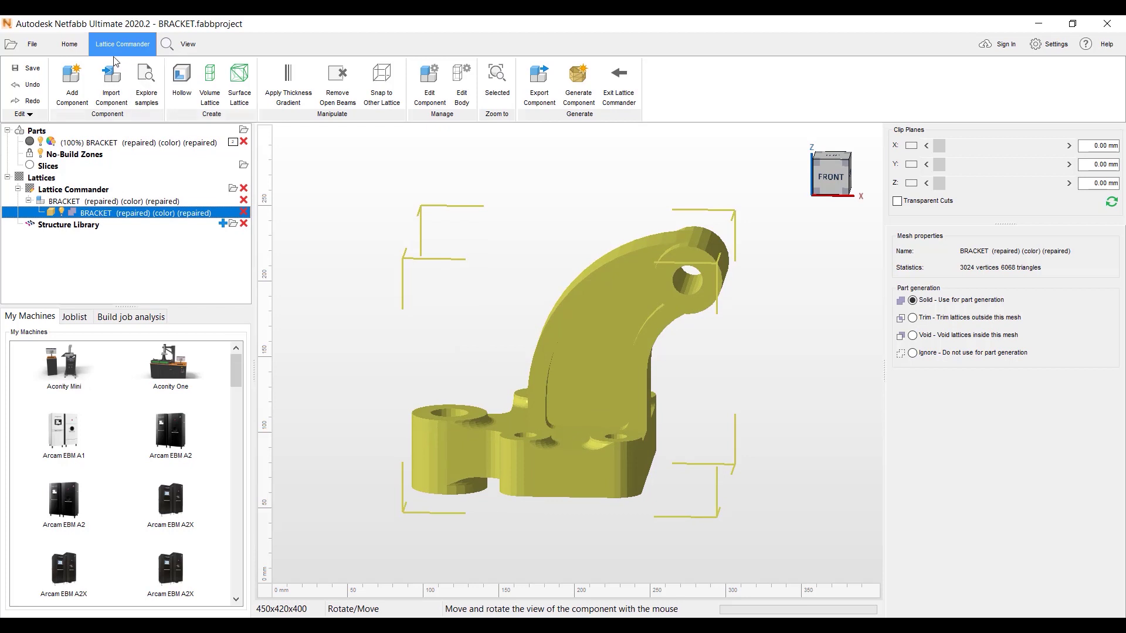
pyautogui.click(188, 88)
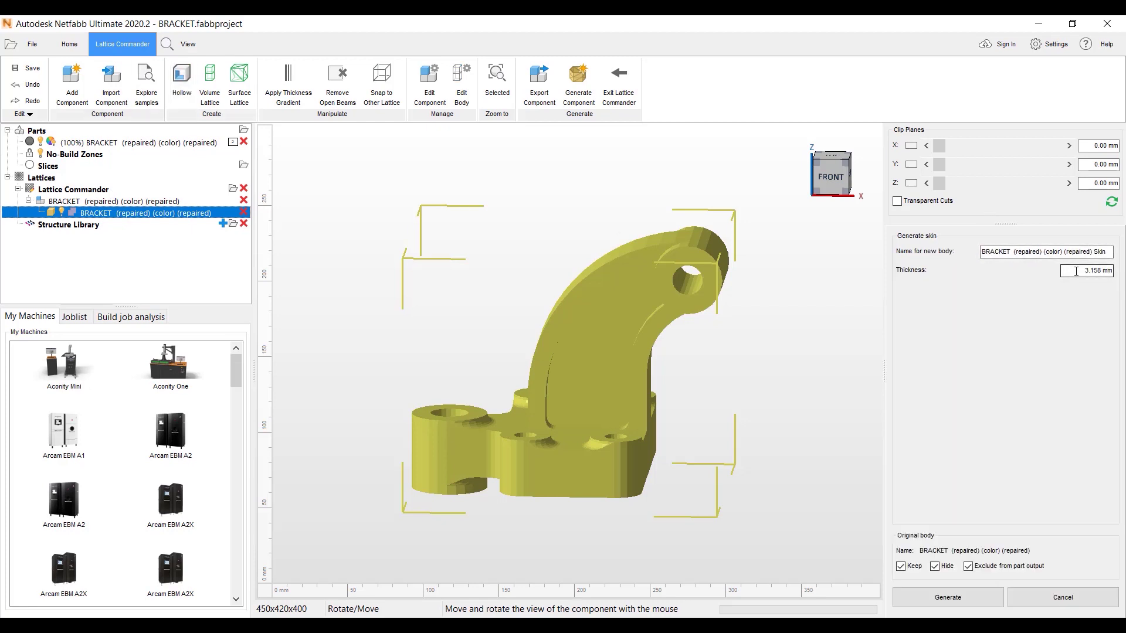
pyautogui.click(944, 599)
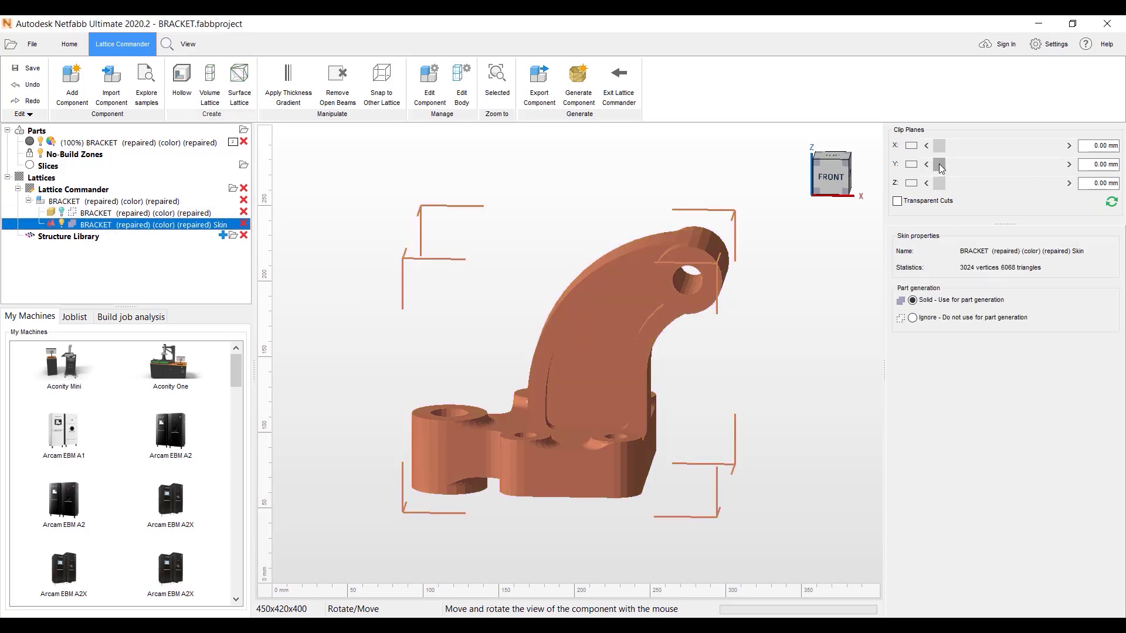
# Inspect the inside of the hollowed skin with a Y clip plane at 204.84 mm, and turn the cut off again
pyautogui.moveTo(938, 163); pyautogui.dragTo(1022, 181)
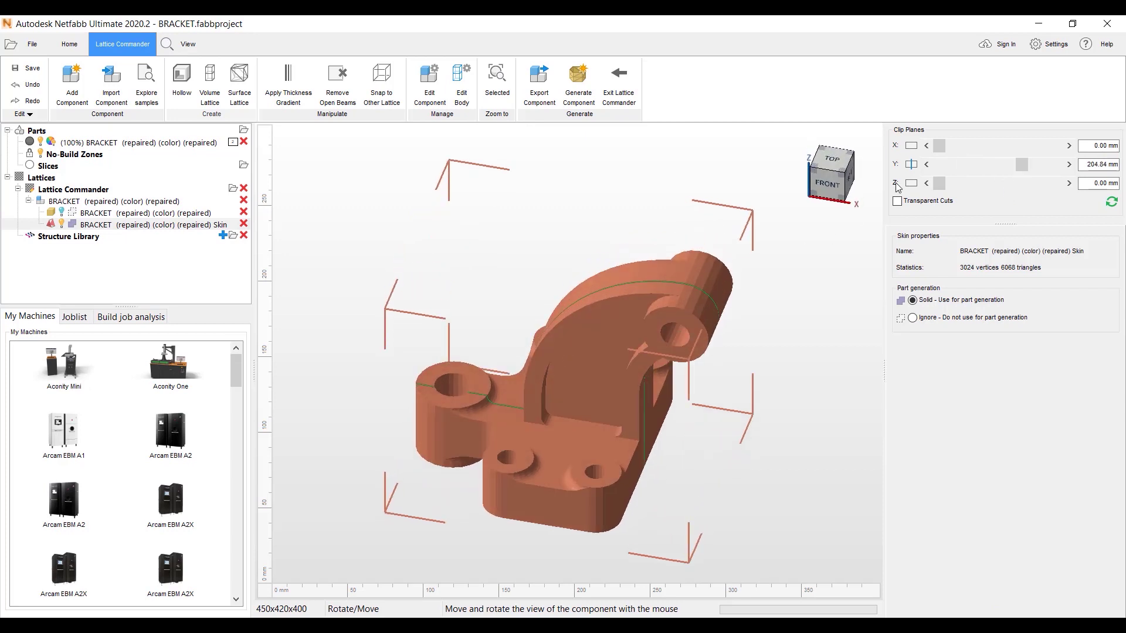
pyautogui.click(911, 167)
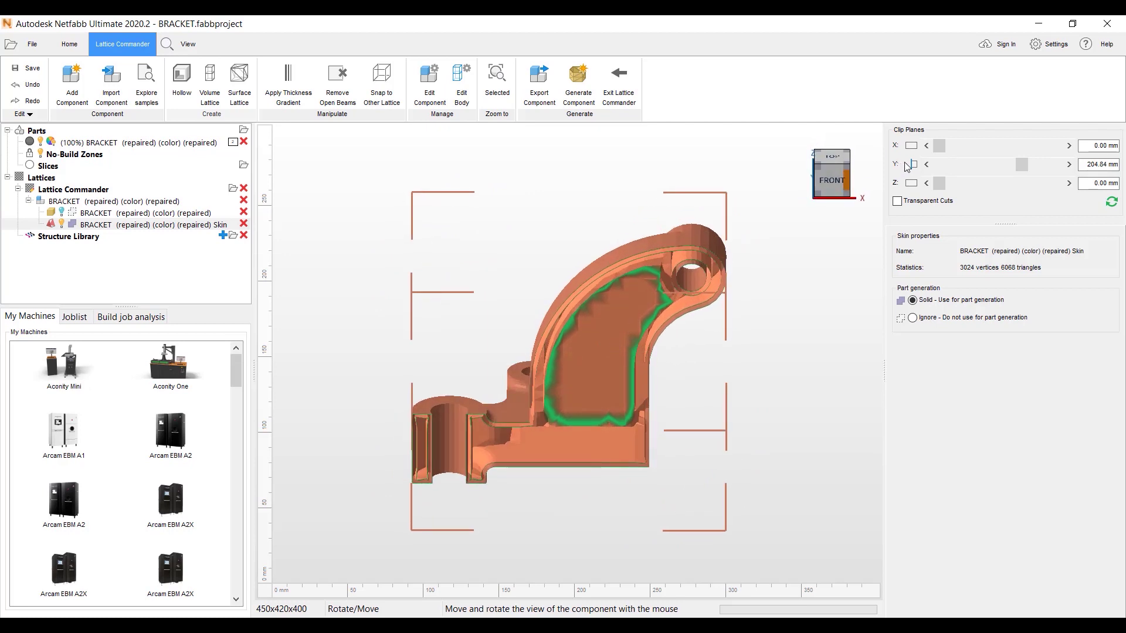
pyautogui.click(912, 167)
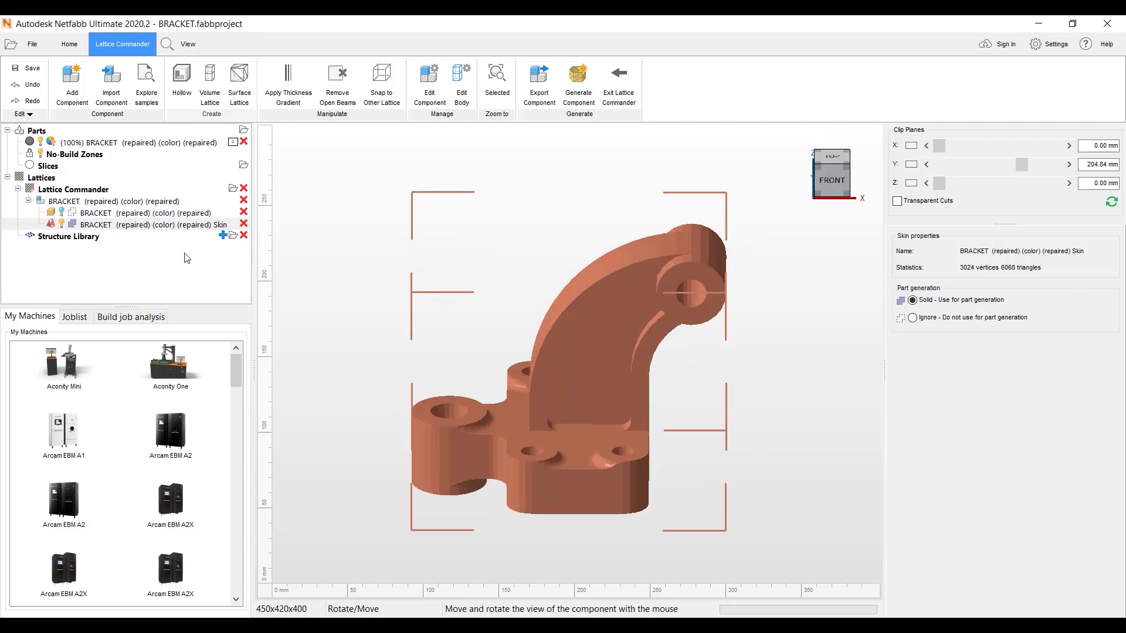
# Hide the skin, show the original bracket body and set up a volume lattice on it with the X unit topology
pyautogui.click(64, 223)
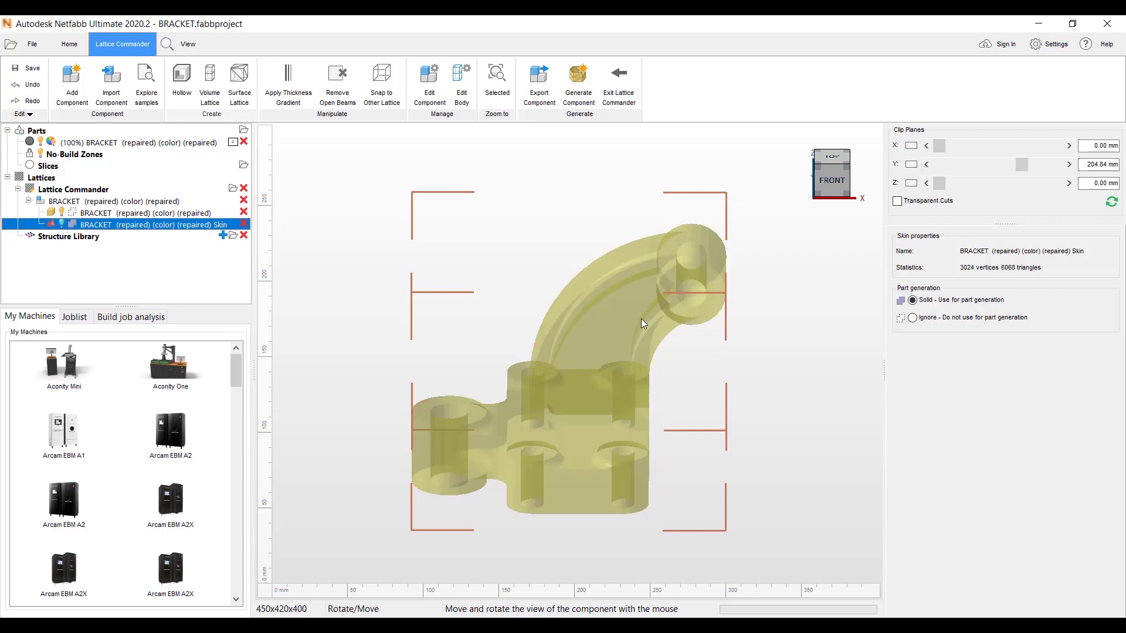
pyautogui.click(618, 311)
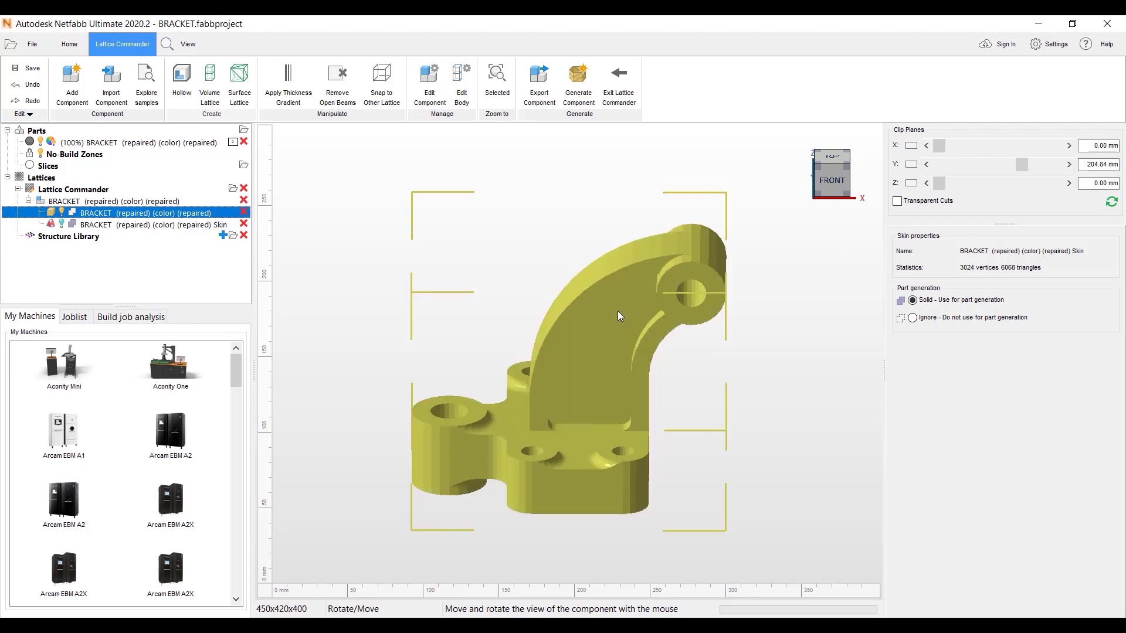
pyautogui.click(208, 88)
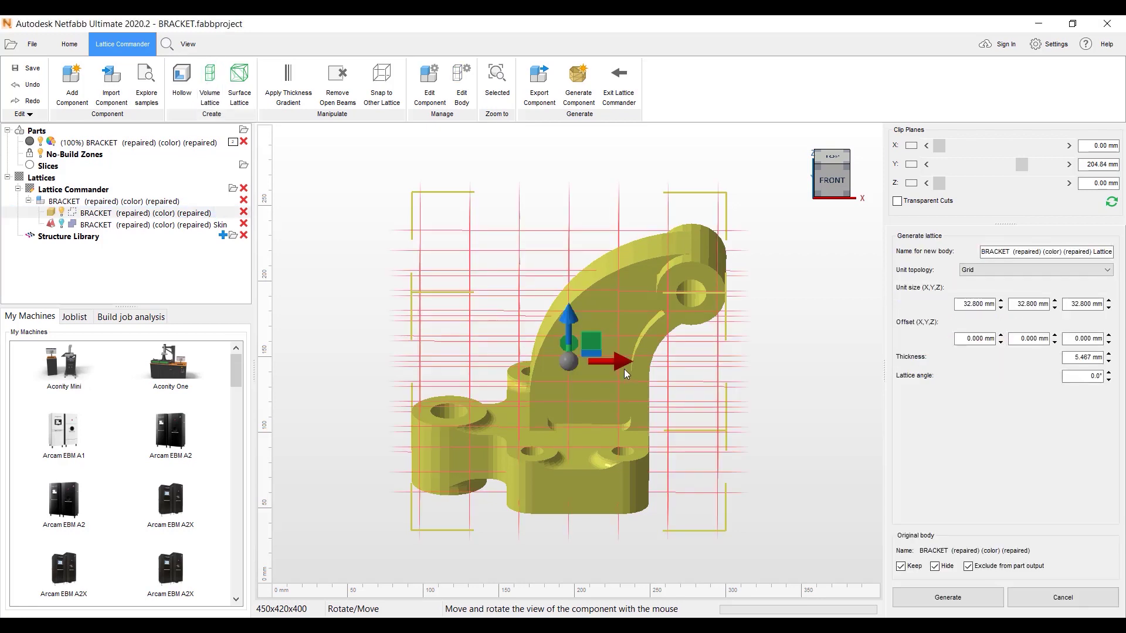
pyautogui.moveTo(622, 368); pyautogui.dragTo(622, 343)
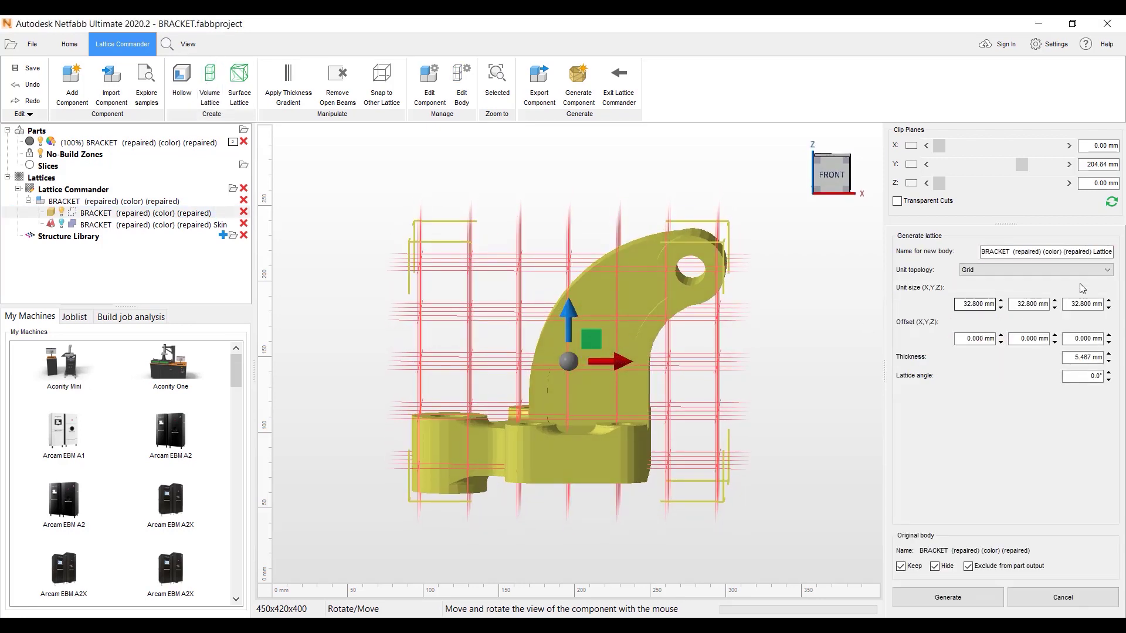
pyautogui.click(1108, 270)
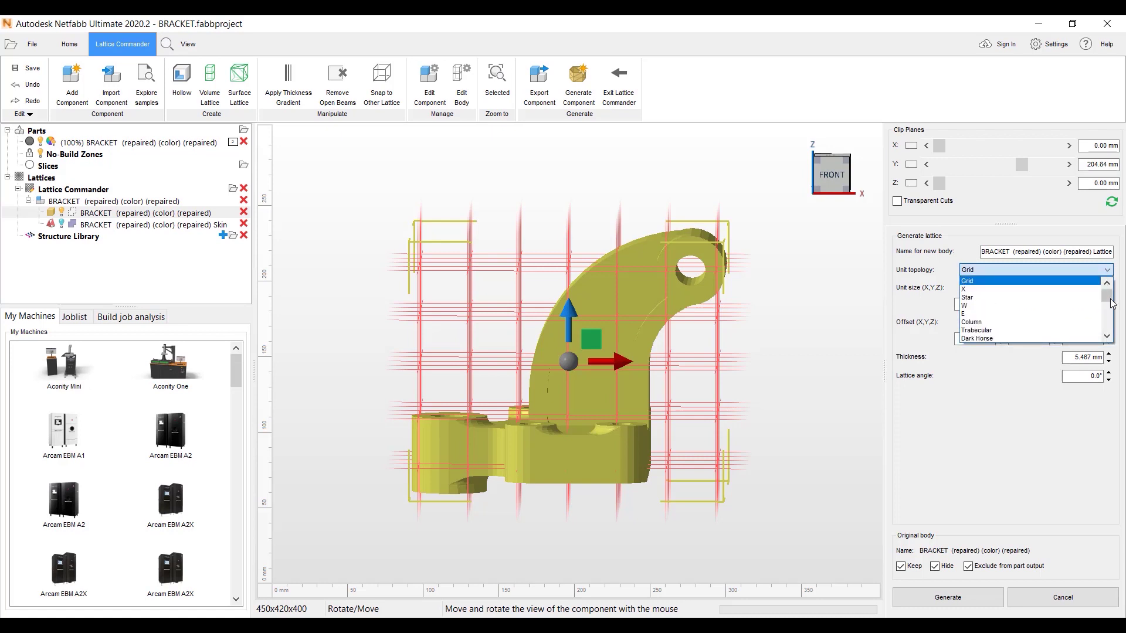
pyautogui.moveTo(1108, 298)
pyautogui.mouseDown()
pyautogui.moveTo(1107, 338)
pyautogui.moveTo(1107, 298)
pyautogui.mouseUp()
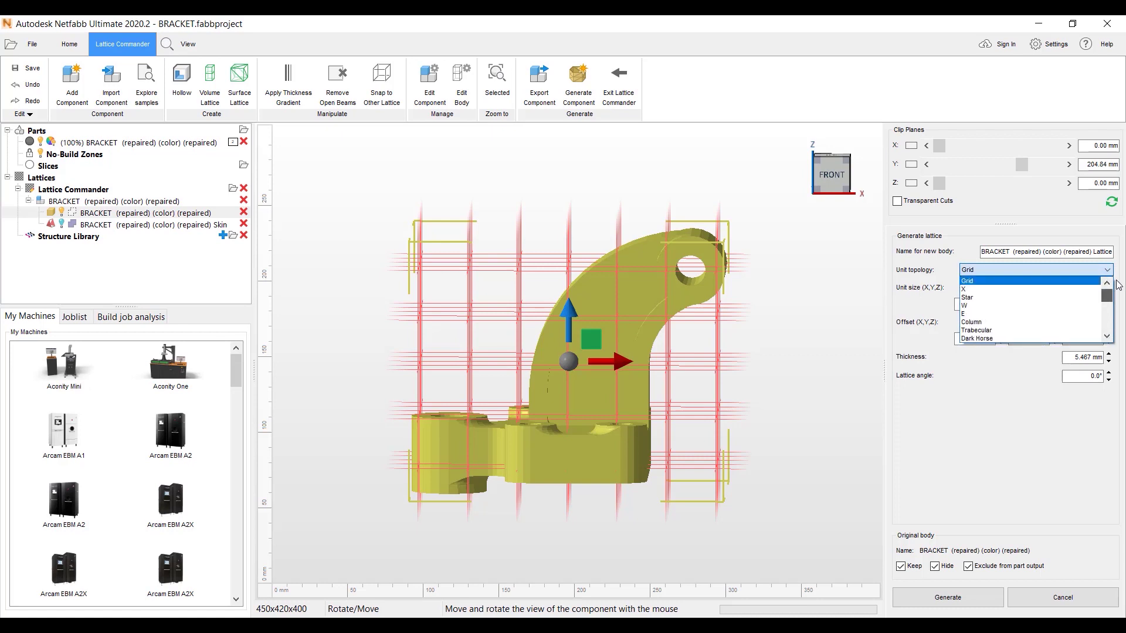
pyautogui.click(969, 291)
# Set the lattice unit size to 15 mm in X, 15 mm in Y and 20 mm in Z
pyautogui.click(994, 304)
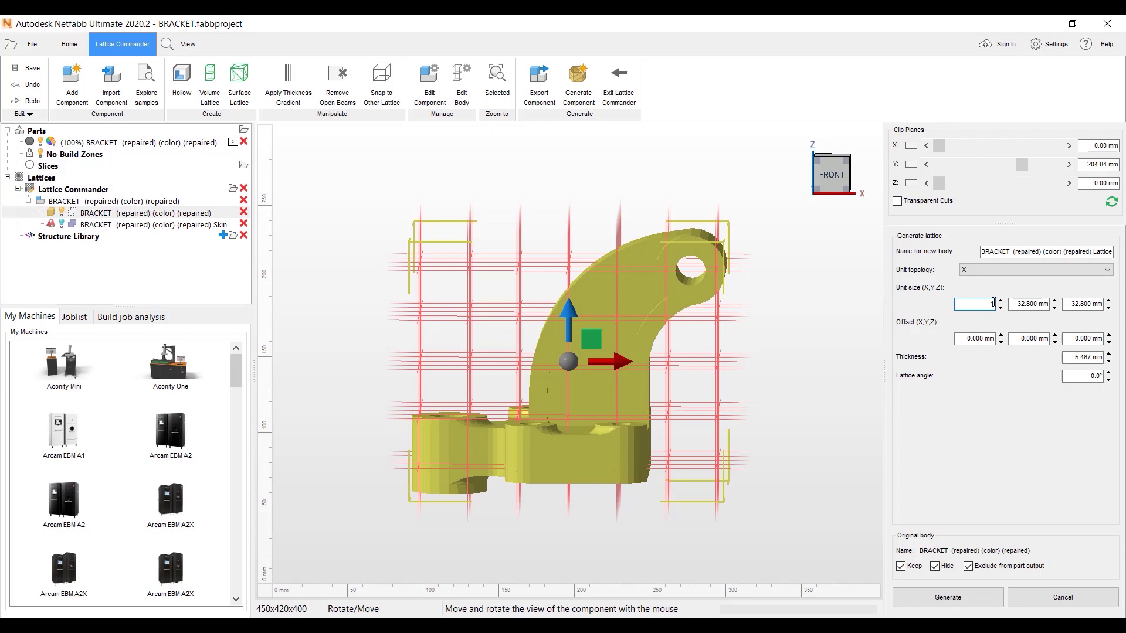
pyautogui.click(1048, 304)
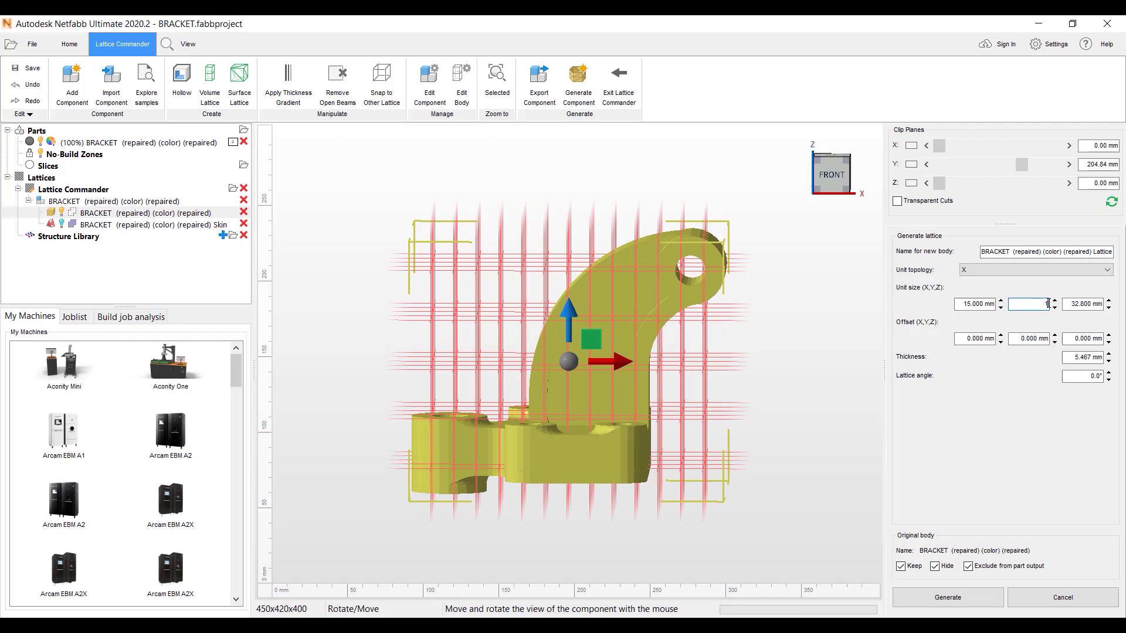
pyautogui.click(1102, 304)
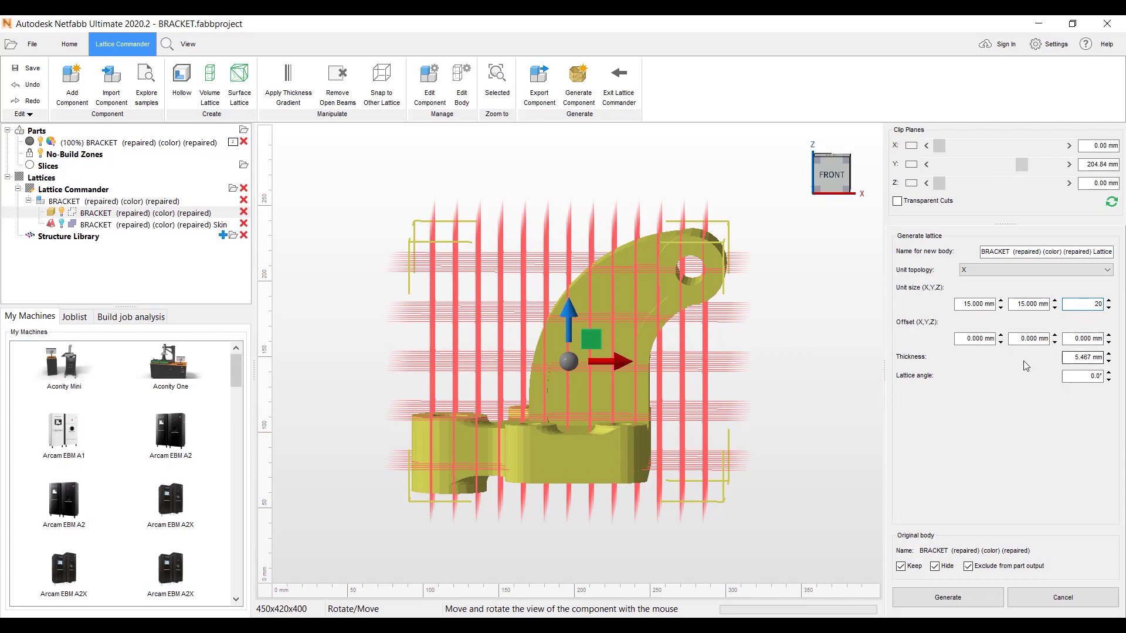
# Set the lattice thickness to 1.0 mm and generate the volume lattice inside the bracket
pyautogui.click(1103, 358)
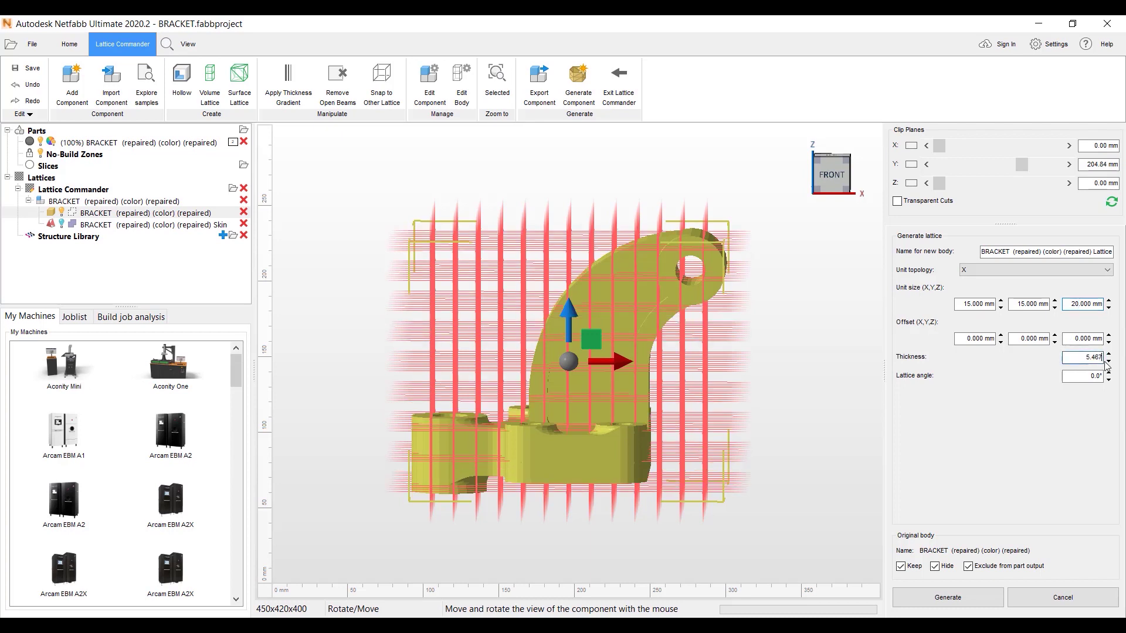
pyautogui.press('BackSpace')
pyautogui.write('1.0')
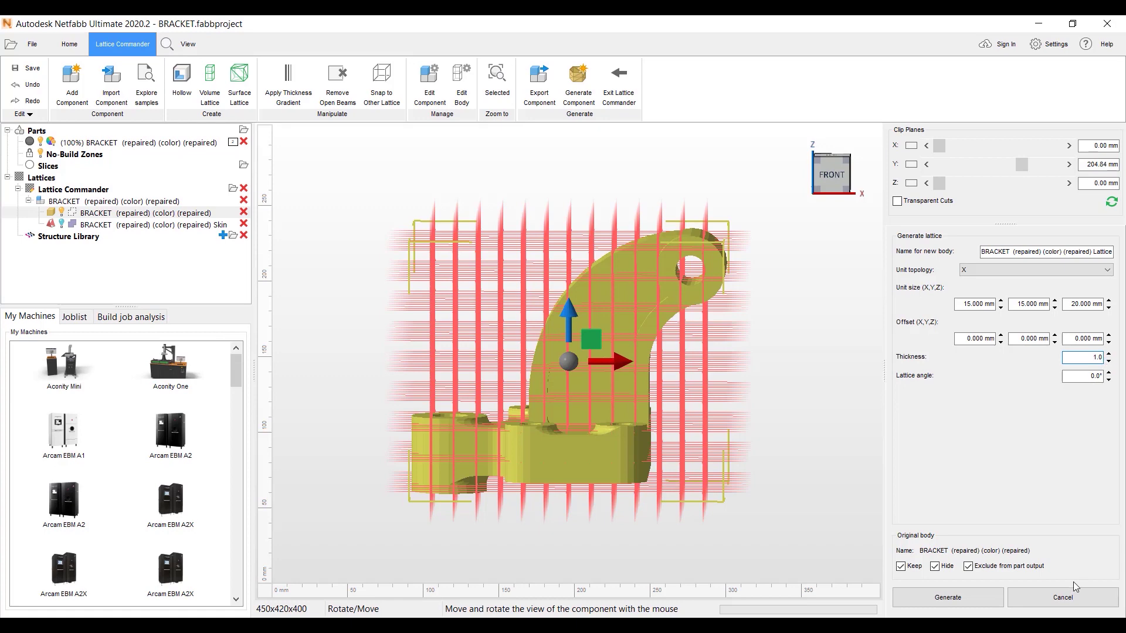
pyautogui.click(953, 597)
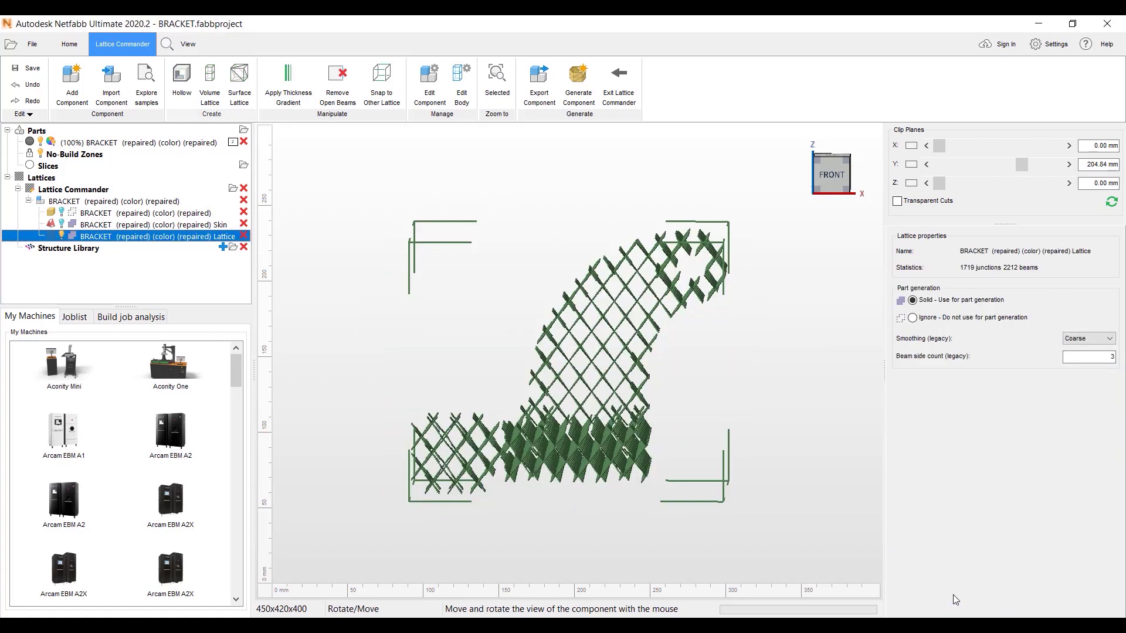
# Start a thickness gradient on the bracket lattice and move its end point to about X 118.58, Y 127.15, Z 124.49 mm
pyautogui.moveTo(633, 339)
pyautogui.mouseDown()
pyautogui.moveTo(519, 310)
pyautogui.moveTo(684, 329)
pyautogui.moveTo(601, 331)
pyautogui.moveTo(633, 324)
pyautogui.mouseUp()
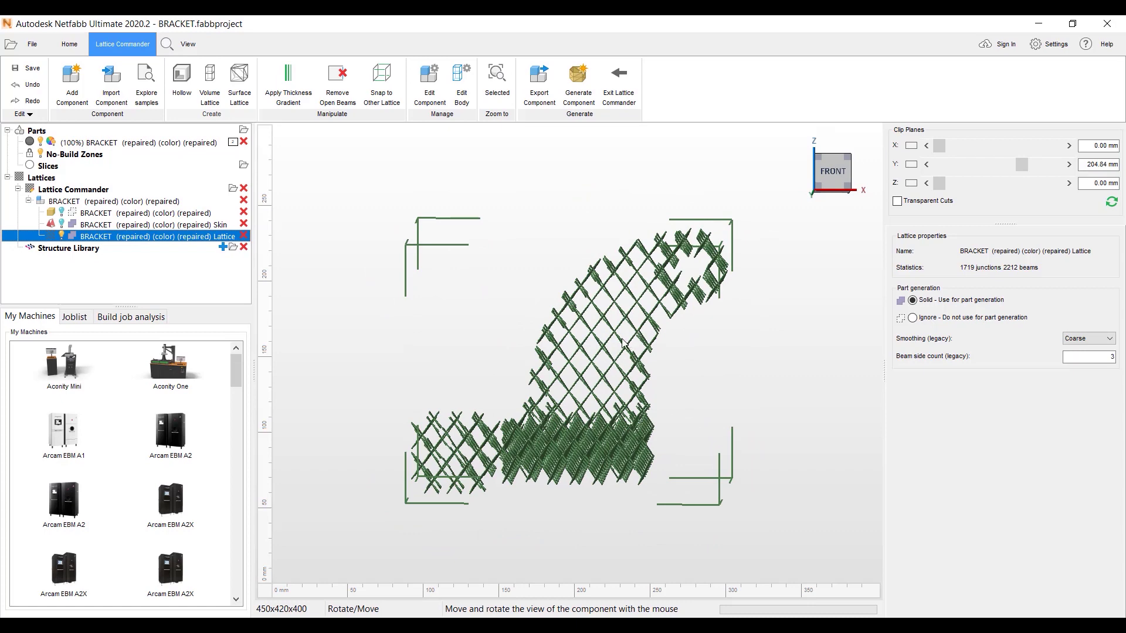
pyautogui.moveTo(623, 343)
pyautogui.mouseDown()
pyautogui.moveTo(636, 349)
pyautogui.moveTo(609, 341)
pyautogui.mouseUp()
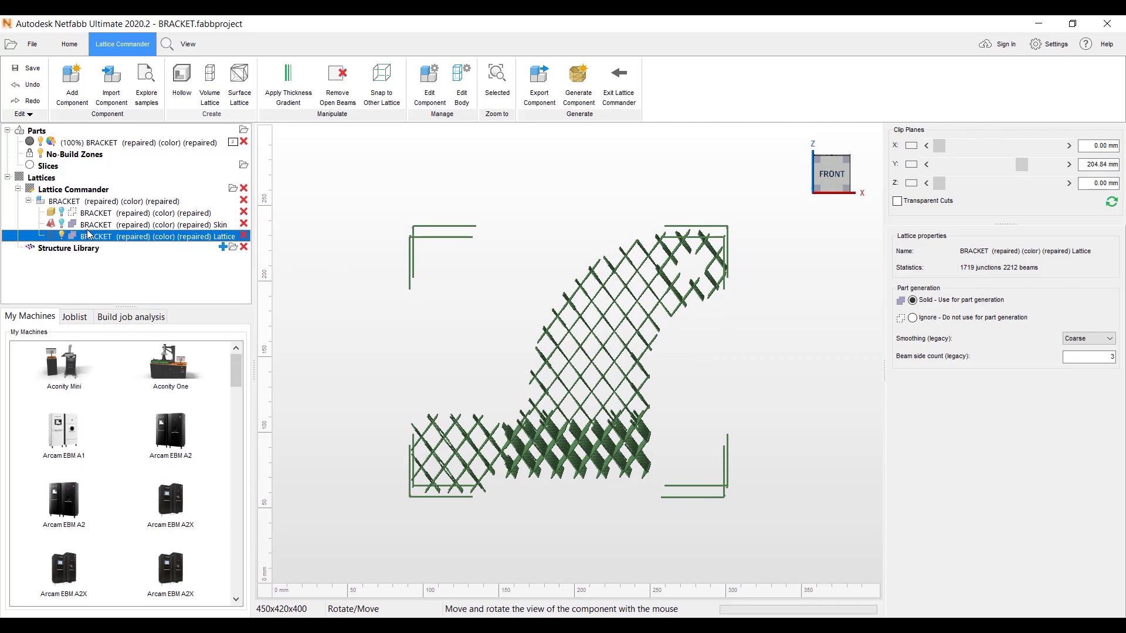
pyautogui.click(291, 95)
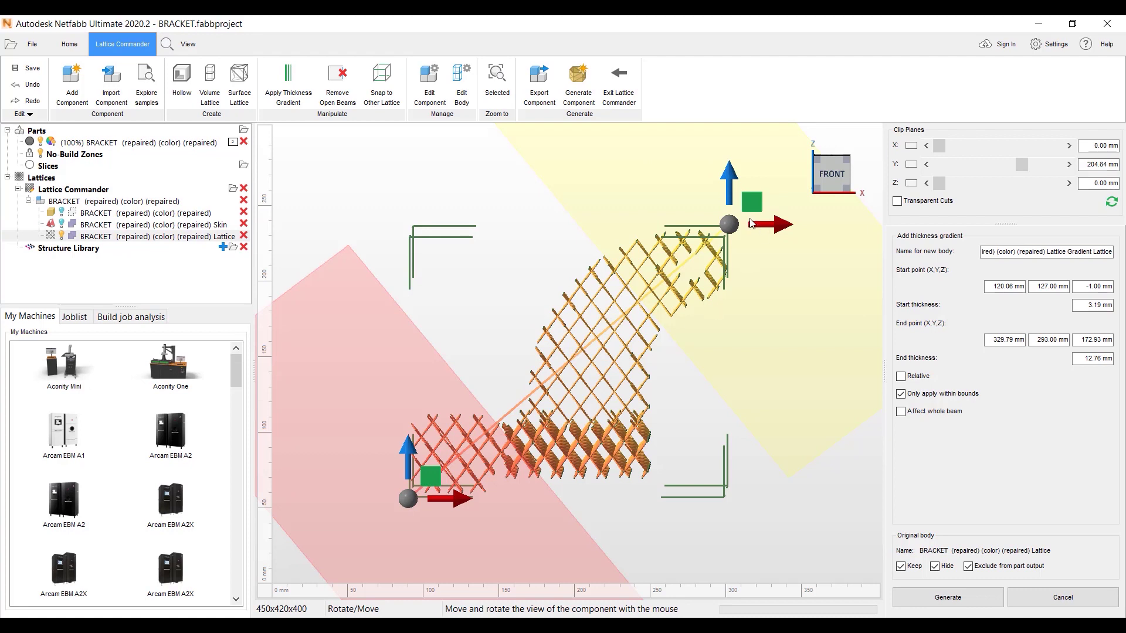
pyautogui.moveTo(775, 220); pyautogui.dragTo(459, 231)
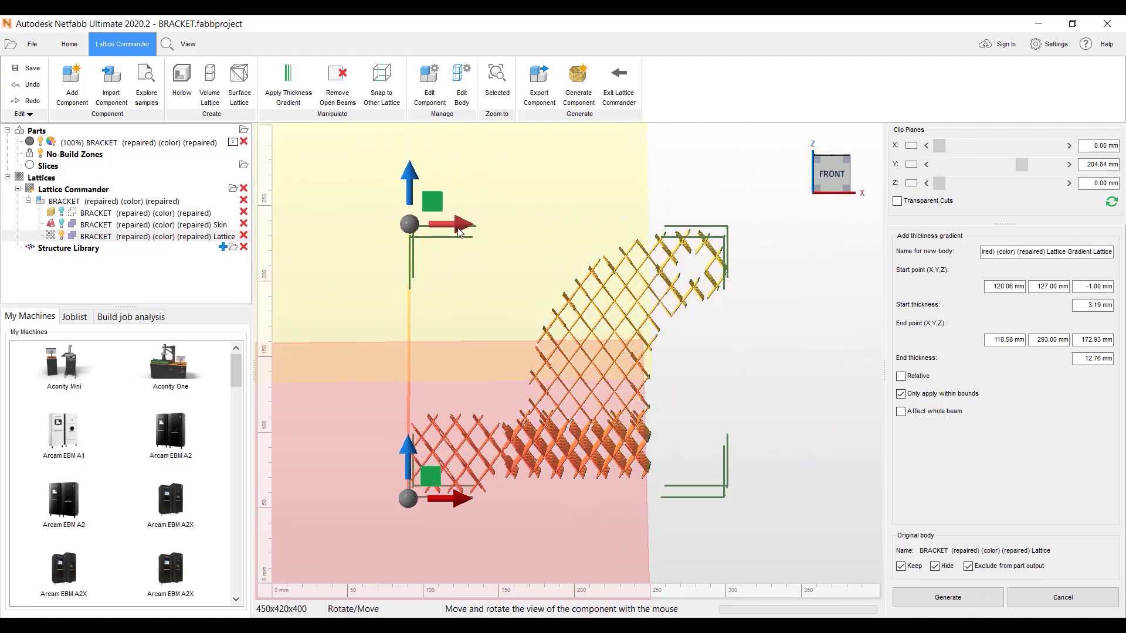
pyautogui.click(815, 176)
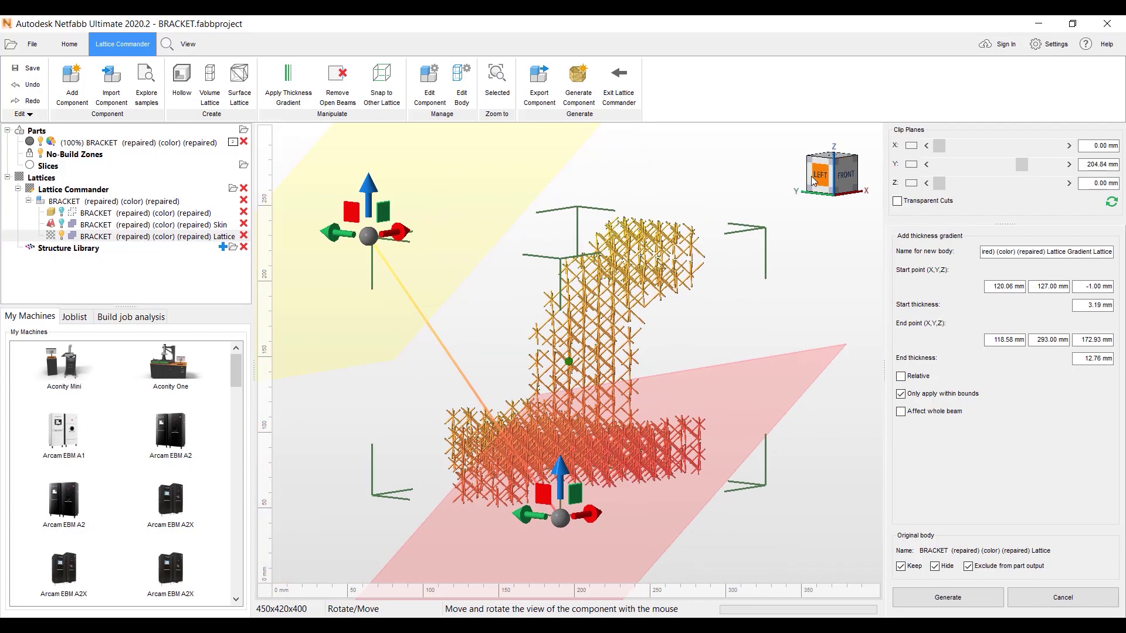
pyautogui.click(815, 178)
pyautogui.moveTo(397, 236); pyautogui.dragTo(695, 255)
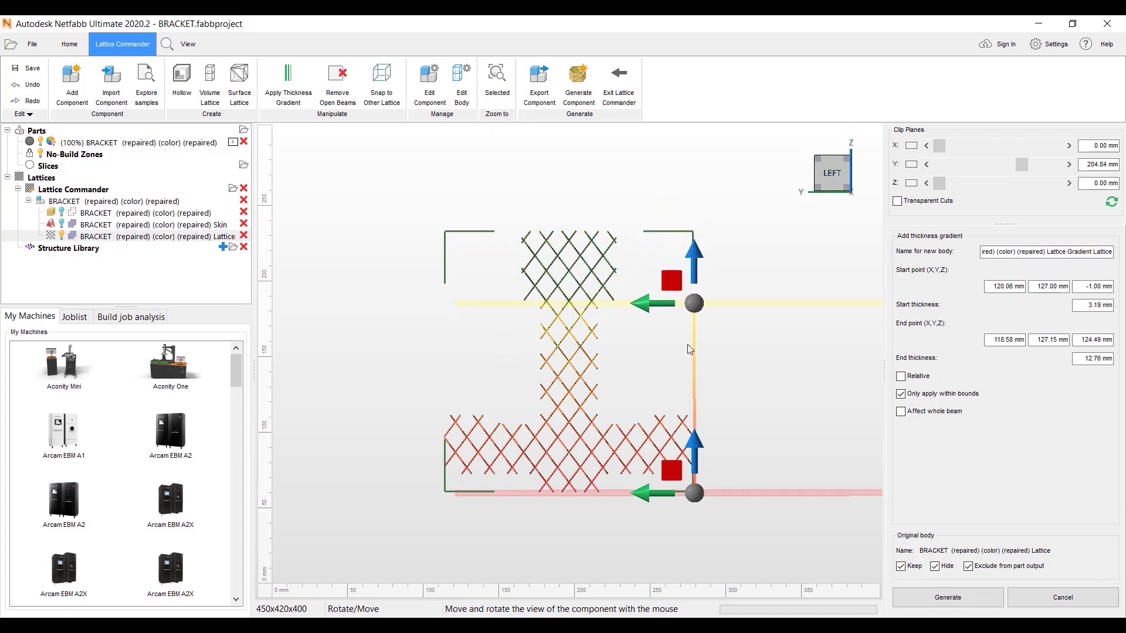
# Raise the gradient's start point to about Z 54.80 mm and set both the start and end thickness to 4.0 mm
pyautogui.moveTo(695, 461); pyautogui.dragTo(698, 378)
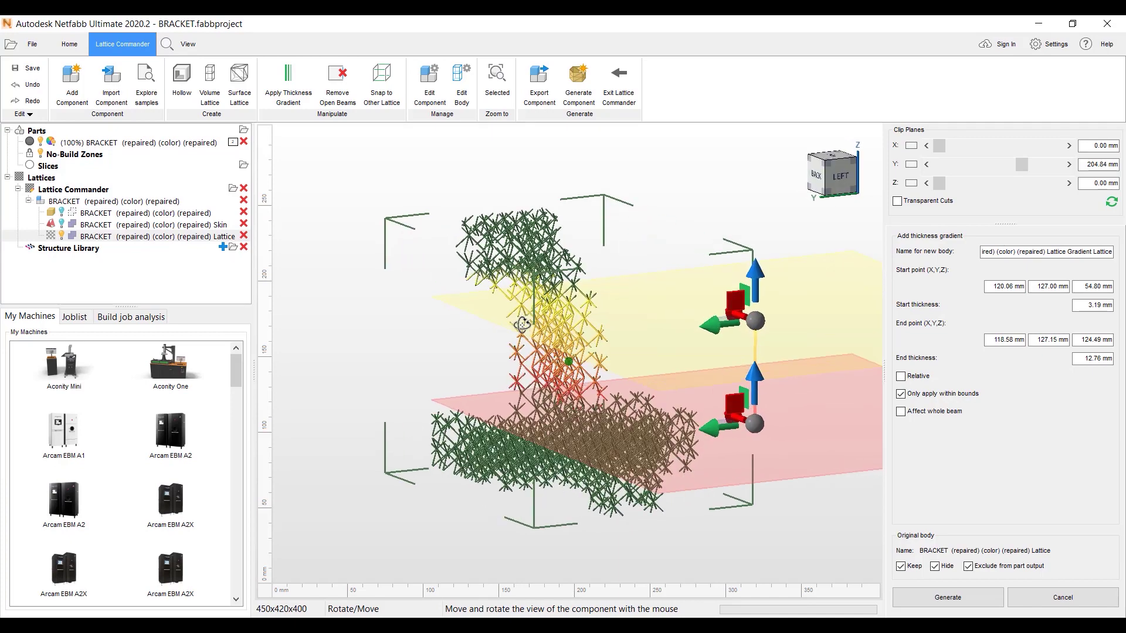
pyautogui.moveTo(522, 325); pyautogui.dragTo(305, 310)
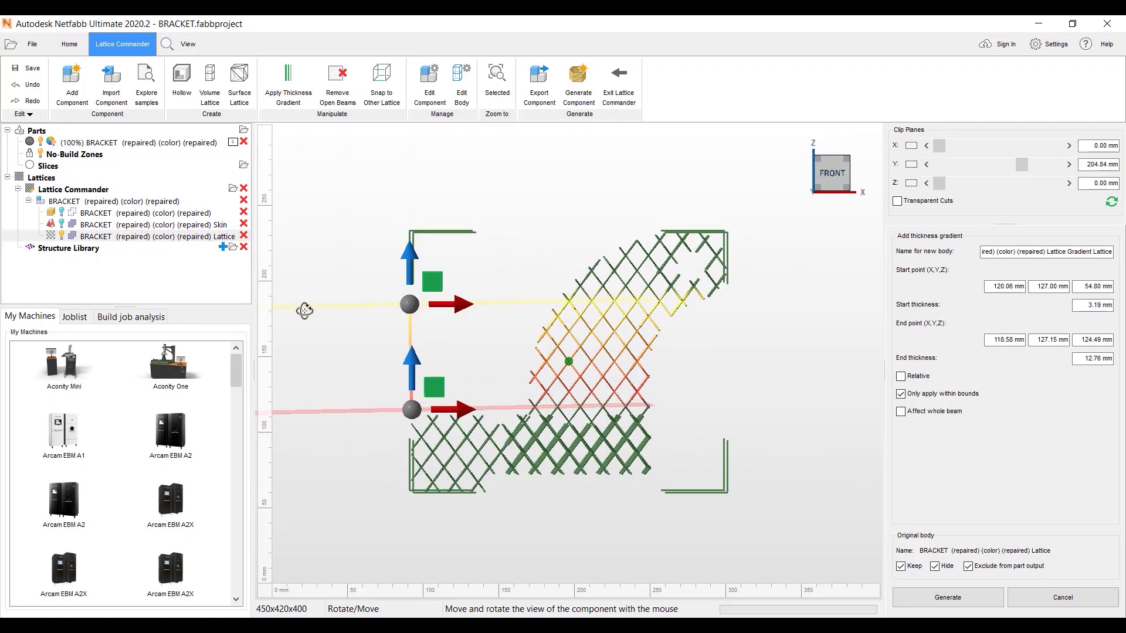
pyautogui.click(1112, 305)
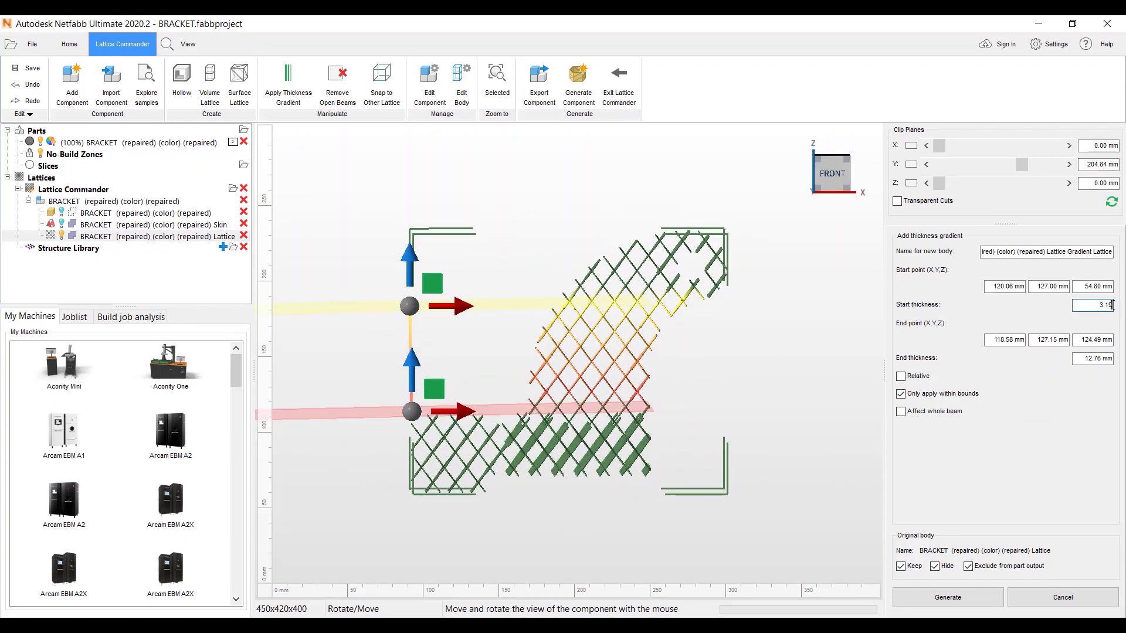
pyautogui.press('BackSpace')
pyautogui.click(1111, 359)
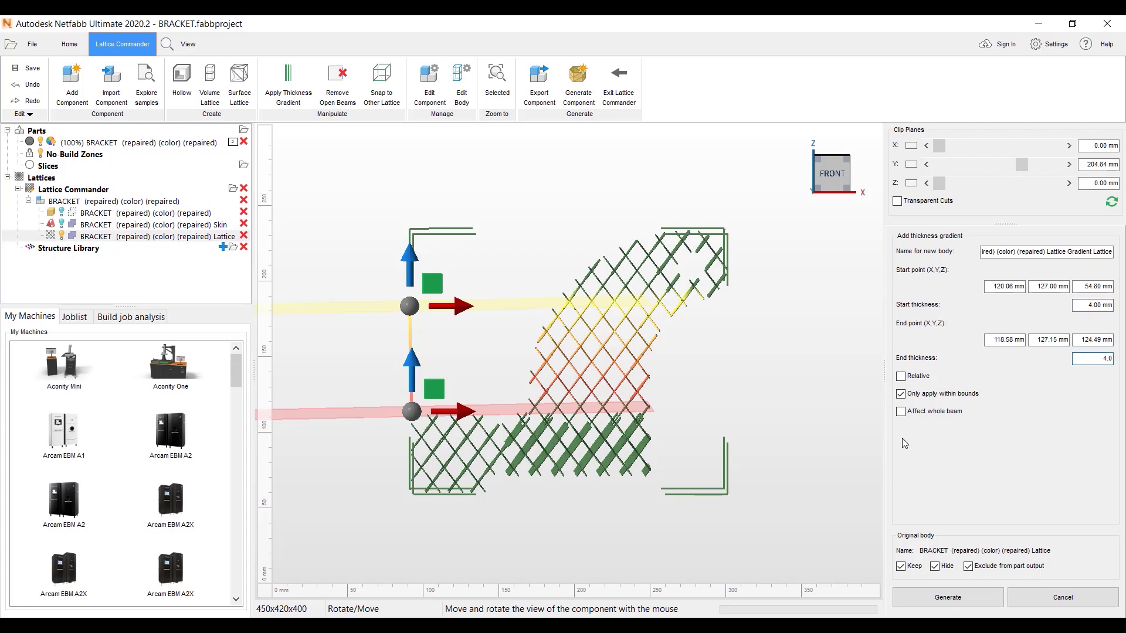
# Generate the thickness-gradient lattice and examine its beams from several sides
pyautogui.click(947, 598)
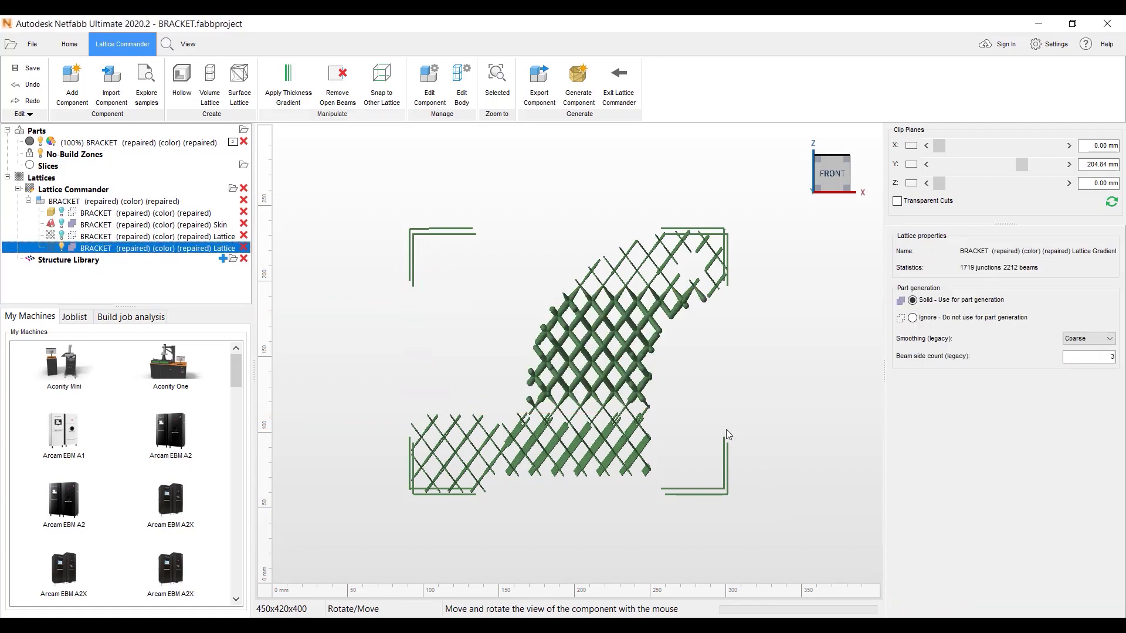
pyautogui.moveTo(727, 436); pyautogui.dragTo(698, 354)
pyautogui.scroll(5, 549, 315)
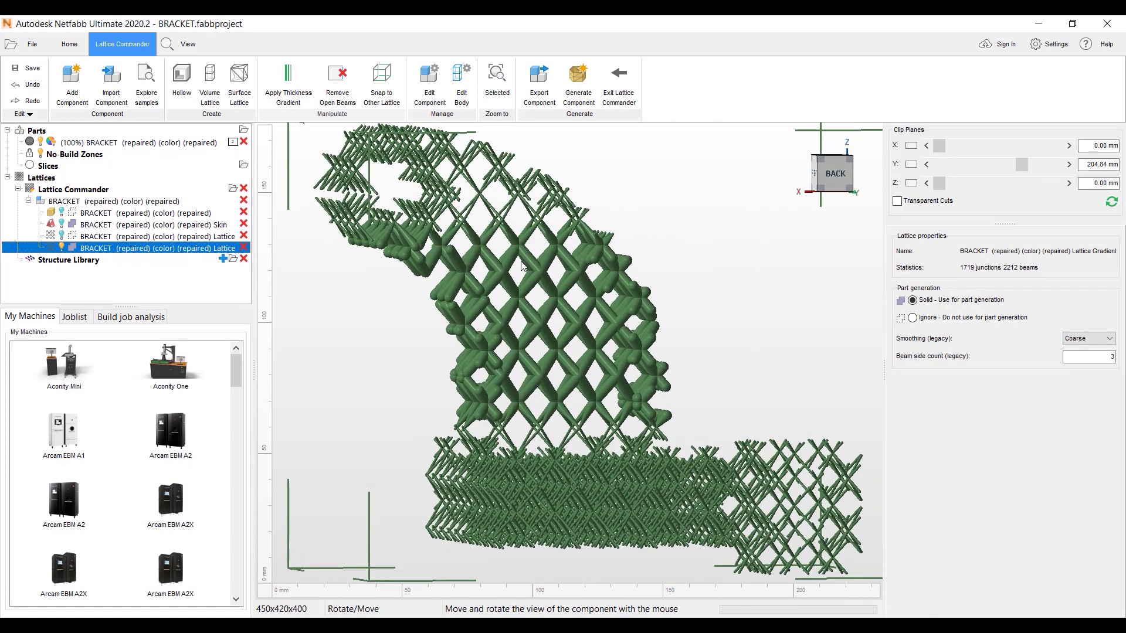
pyautogui.scroll(-3, 522, 265)
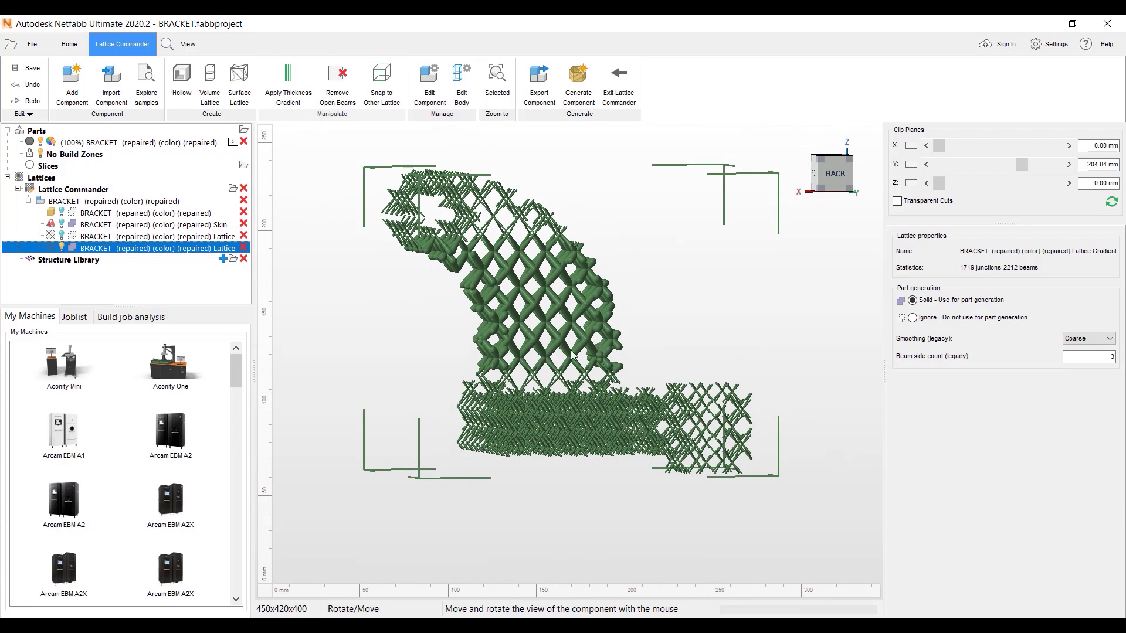
pyautogui.moveTo(566, 360); pyautogui.dragTo(531, 313)
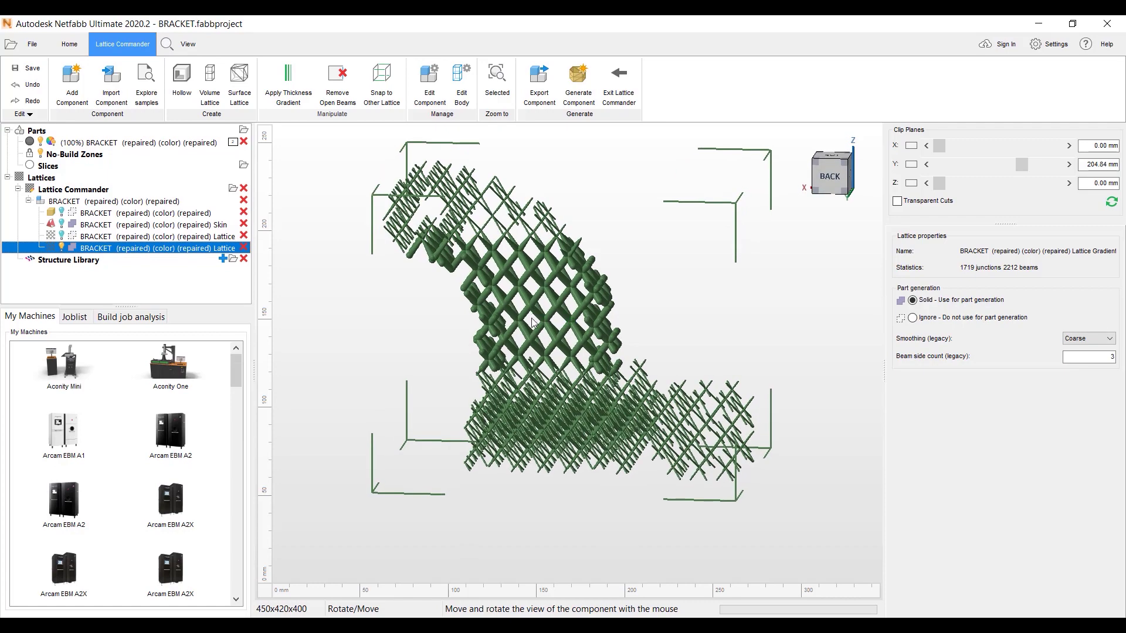
pyautogui.moveTo(531, 318); pyautogui.dragTo(585, 312)
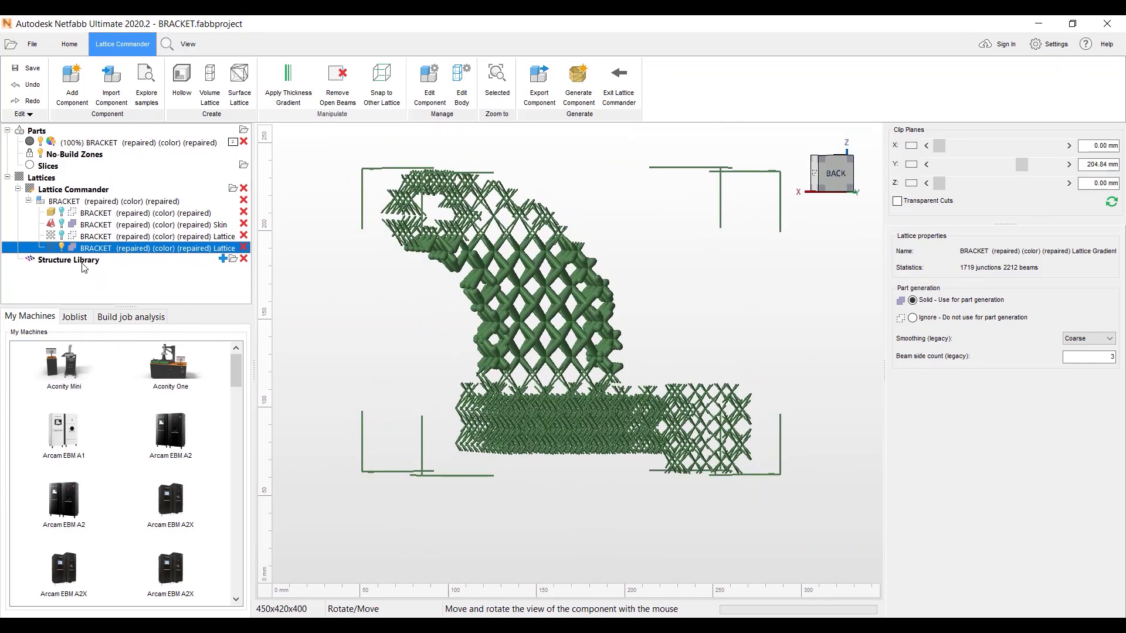
# Hide the gradient lattice, and show and select the bracket skin
pyautogui.click(61, 247)
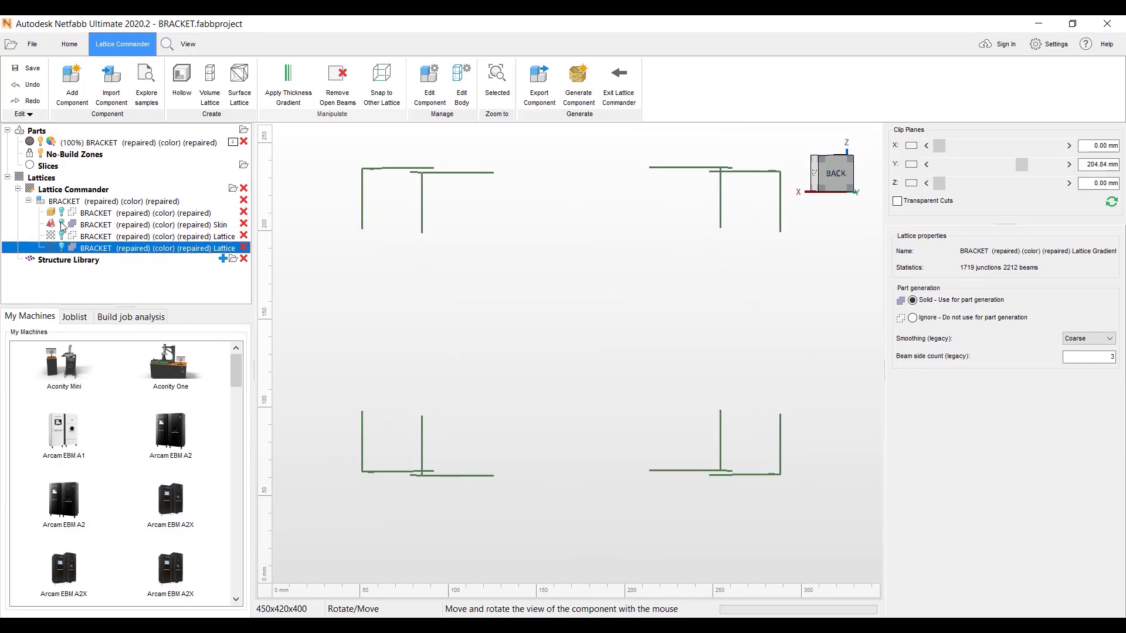
pyautogui.click(61, 224)
pyautogui.click(543, 290)
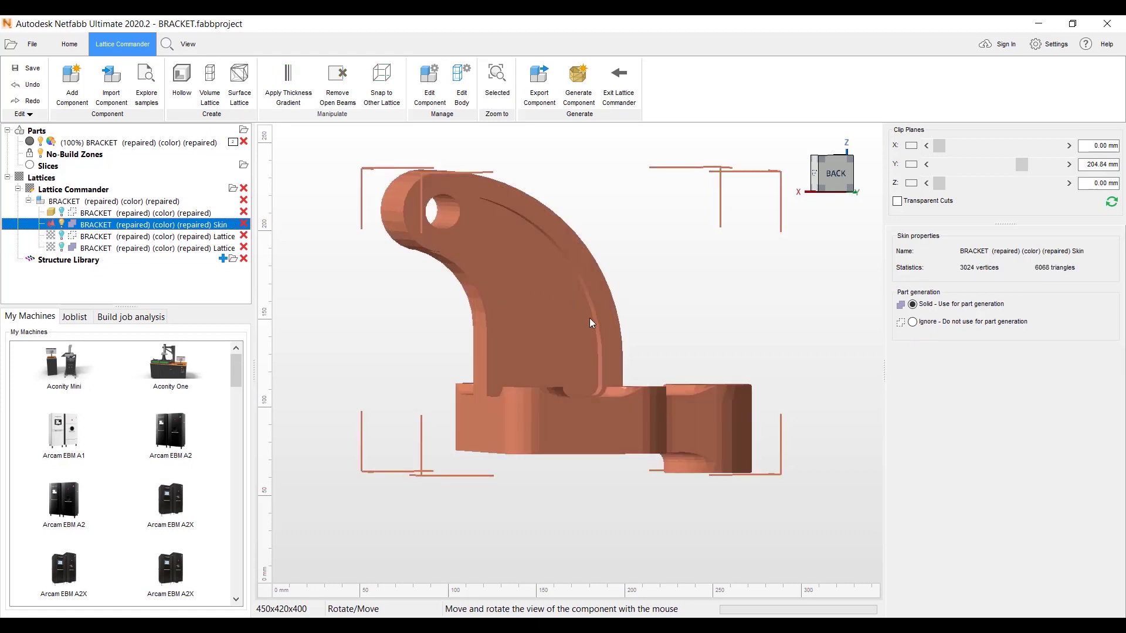
pyautogui.scroll(-5, 589, 319)
pyautogui.moveTo(590, 346); pyautogui.dragTo(545, 374)
pyautogui.scroll(2, 544, 374)
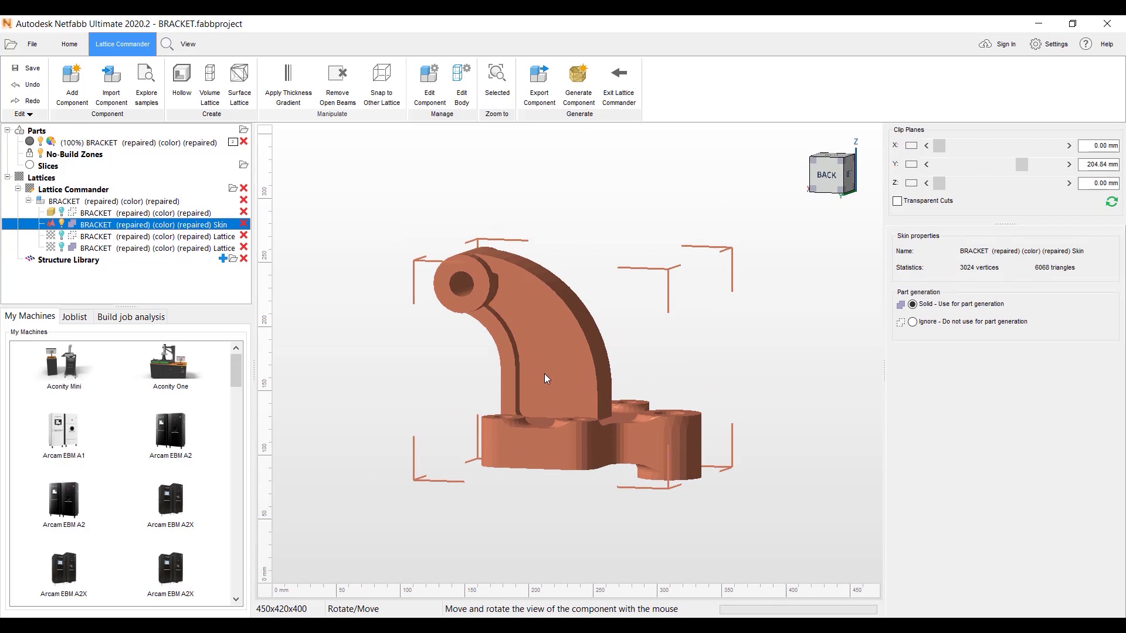
pyautogui.scroll(1, 544, 378)
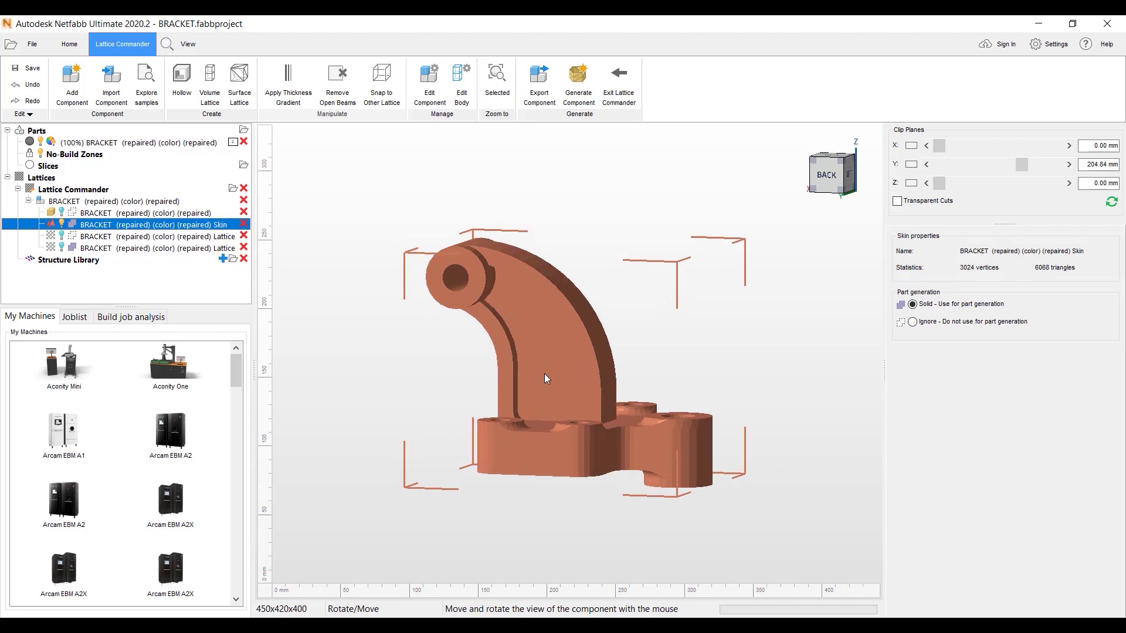
pyautogui.moveTo(544, 379); pyautogui.dragTo(537, 327)
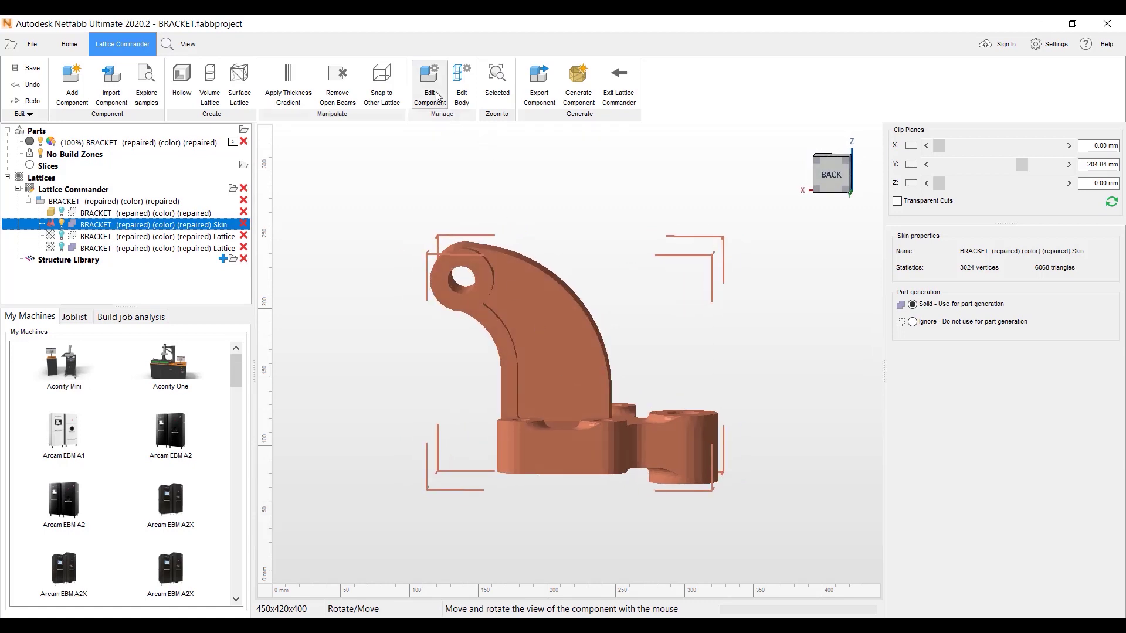
# Edit the skin body by removing the recessed surfaces on both sides of the arm and both end faces of the upper boss
pyautogui.click(463, 78)
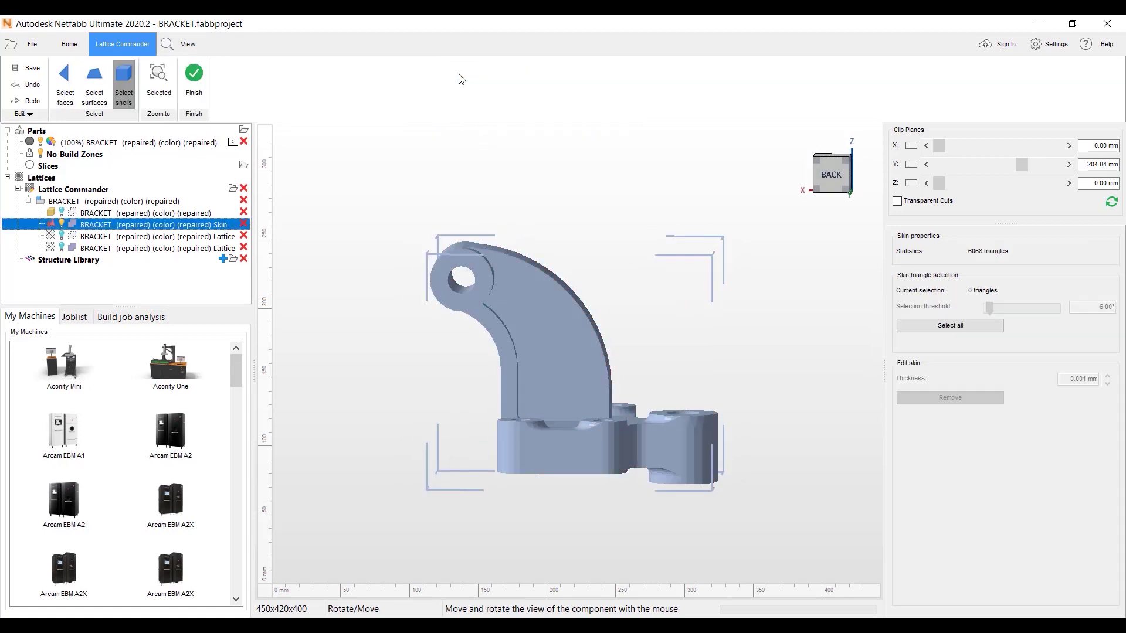
pyautogui.click(104, 99)
pyautogui.click(569, 367)
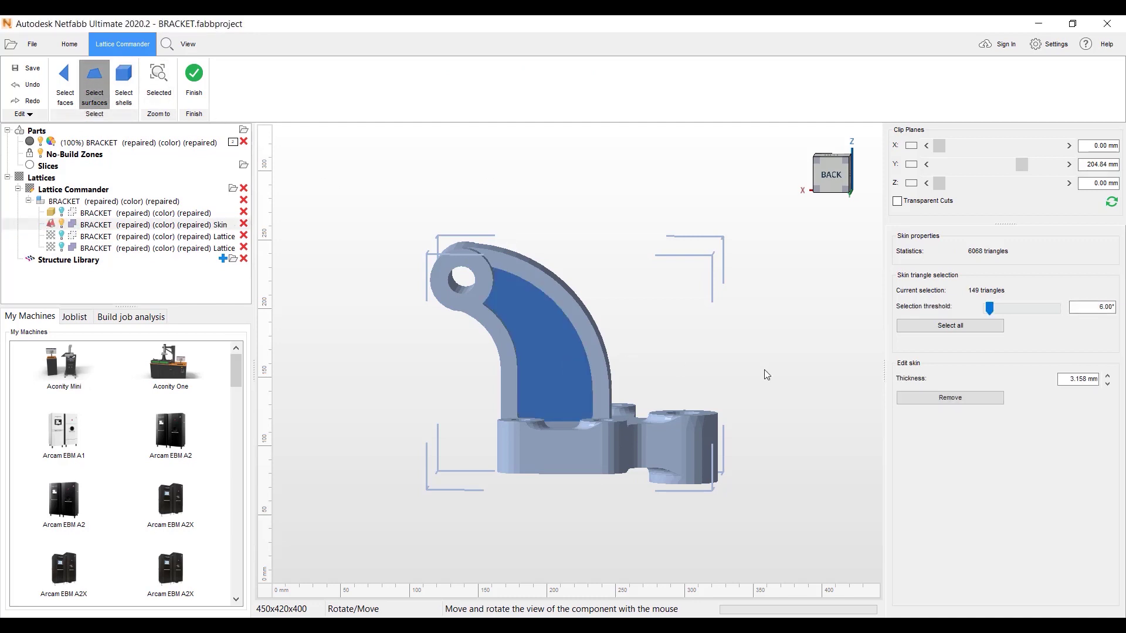
pyautogui.moveTo(569, 367)
pyautogui.mouseDown(button='right')
pyautogui.moveTo(442, 385)
pyautogui.moveTo(566, 382)
pyautogui.mouseUp(button='right')
pyautogui.click(601, 367)
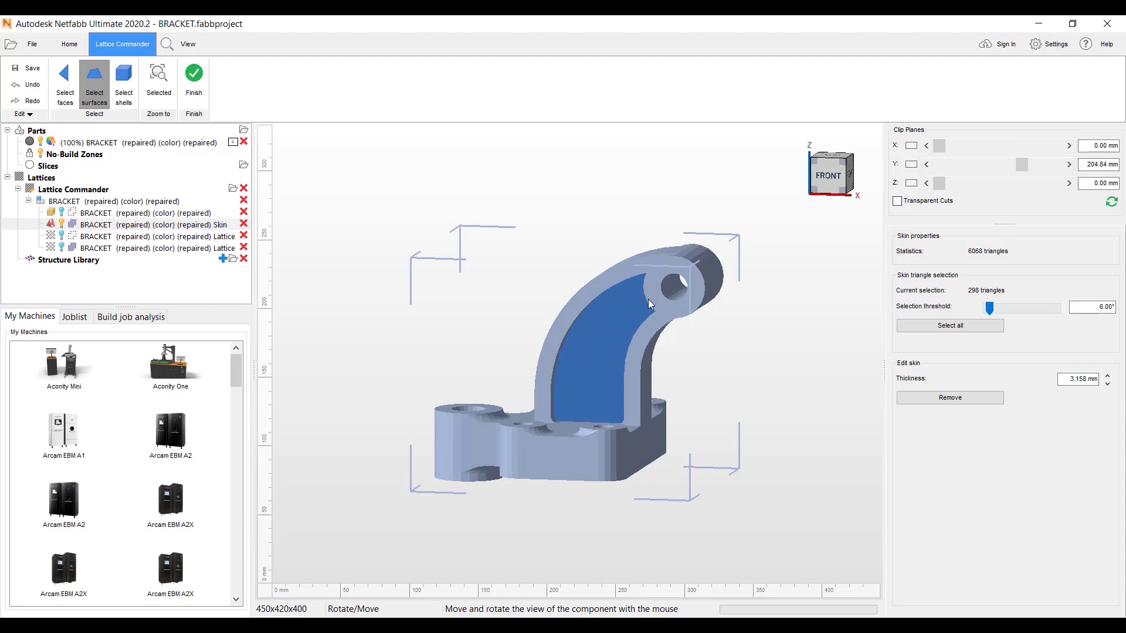
pyautogui.click(653, 302)
pyautogui.moveTo(748, 347); pyautogui.dragTo(475, 298, button='right')
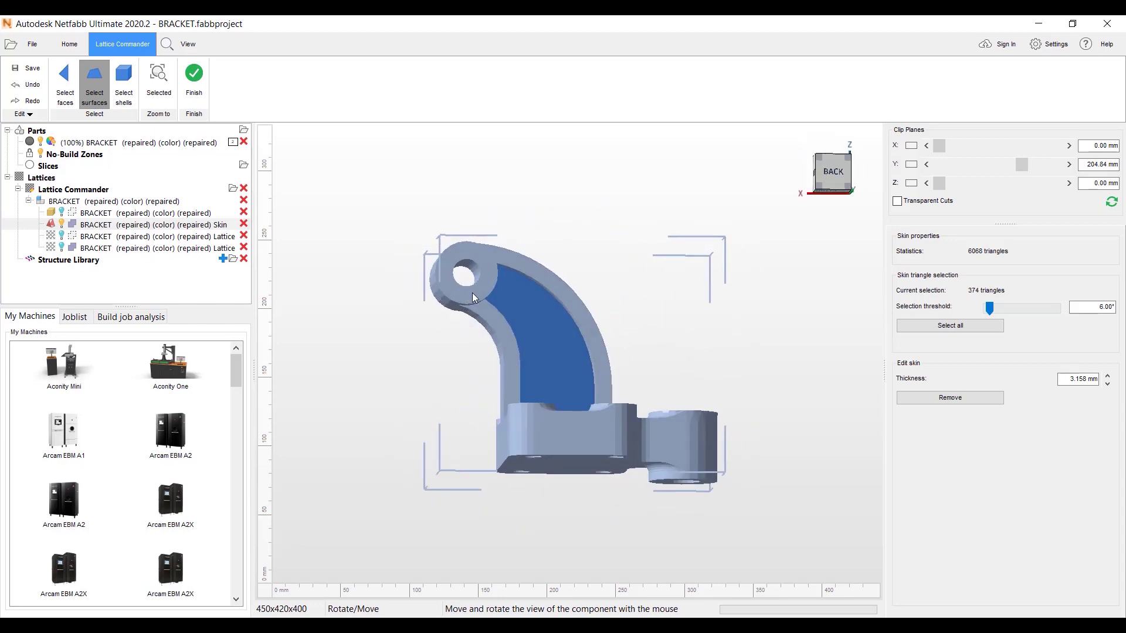
pyautogui.click(484, 292)
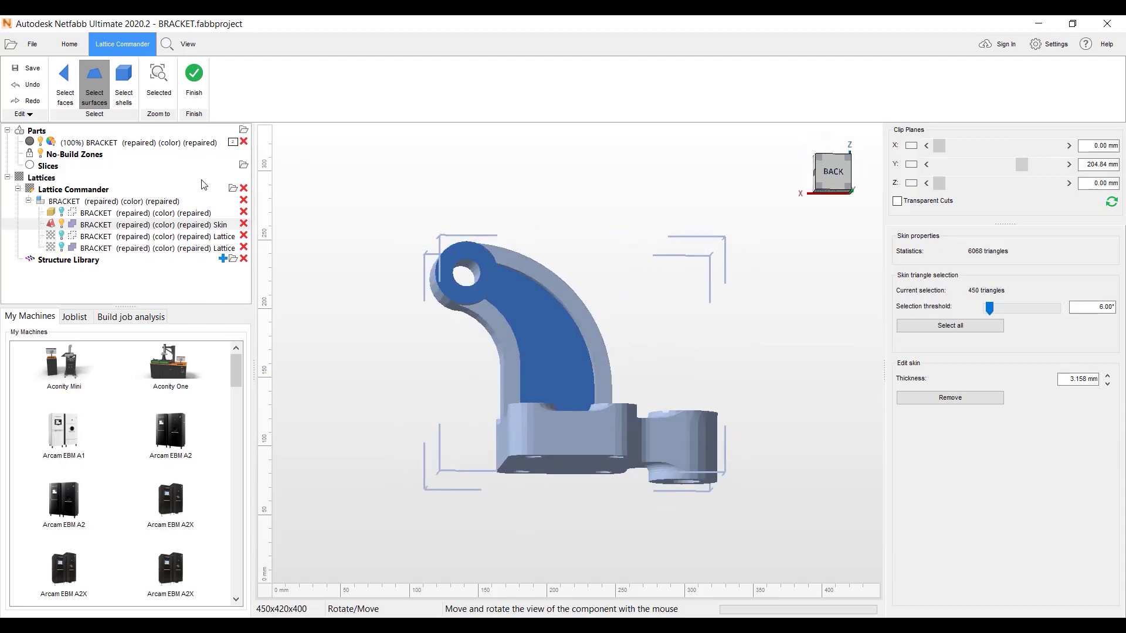
pyautogui.click(962, 398)
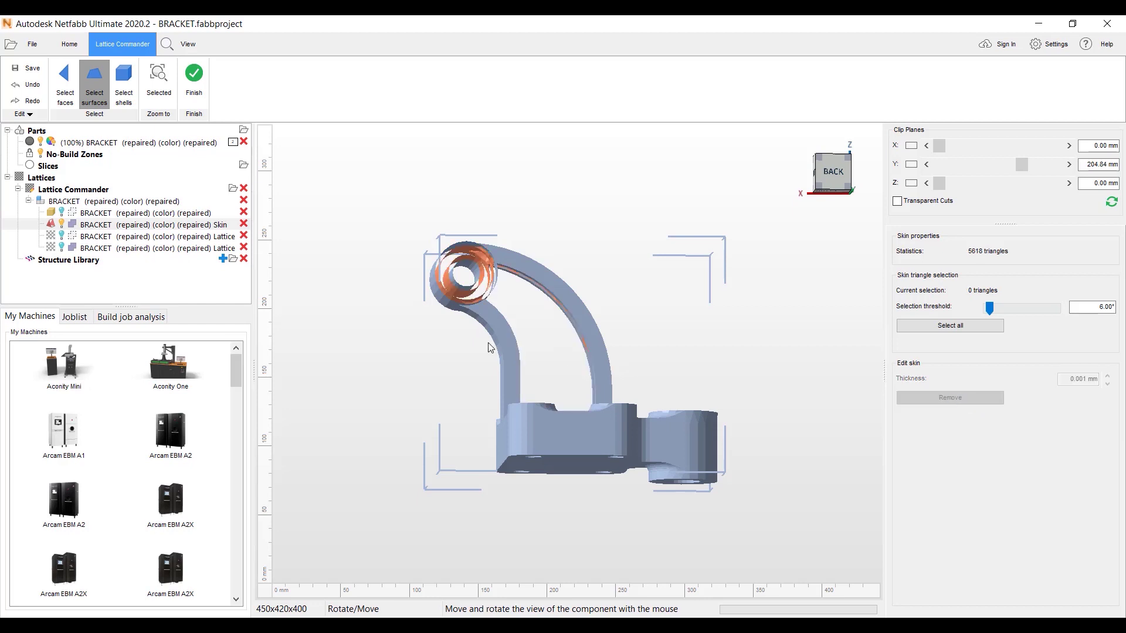
# Select the shell around the upper boss hole and set its skin thickness to 5.0 mm
pyautogui.scroll(5, 498, 272)
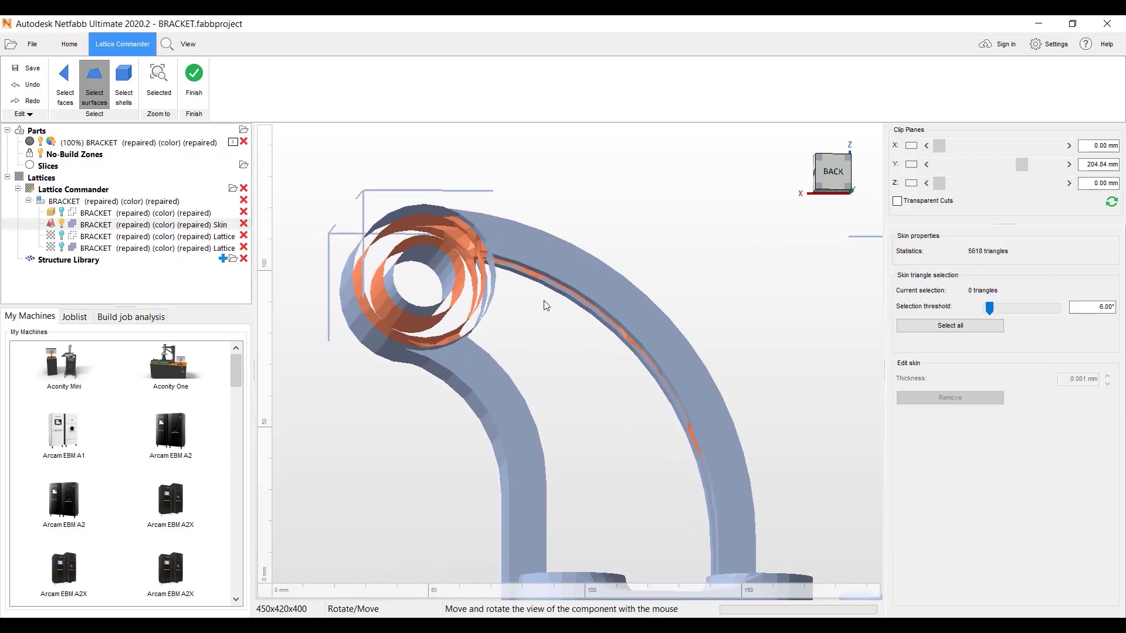
pyautogui.scroll(-3, 528, 246)
pyautogui.moveTo(544, 269); pyautogui.dragTo(550, 260, button='right')
pyautogui.click(122, 85)
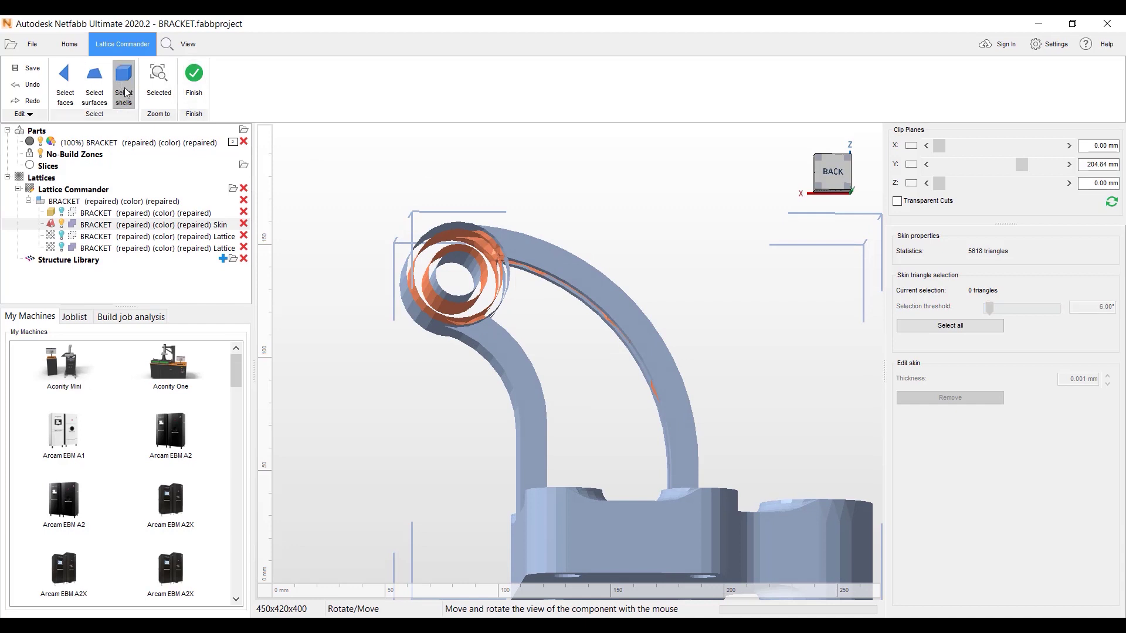
pyautogui.click(469, 262)
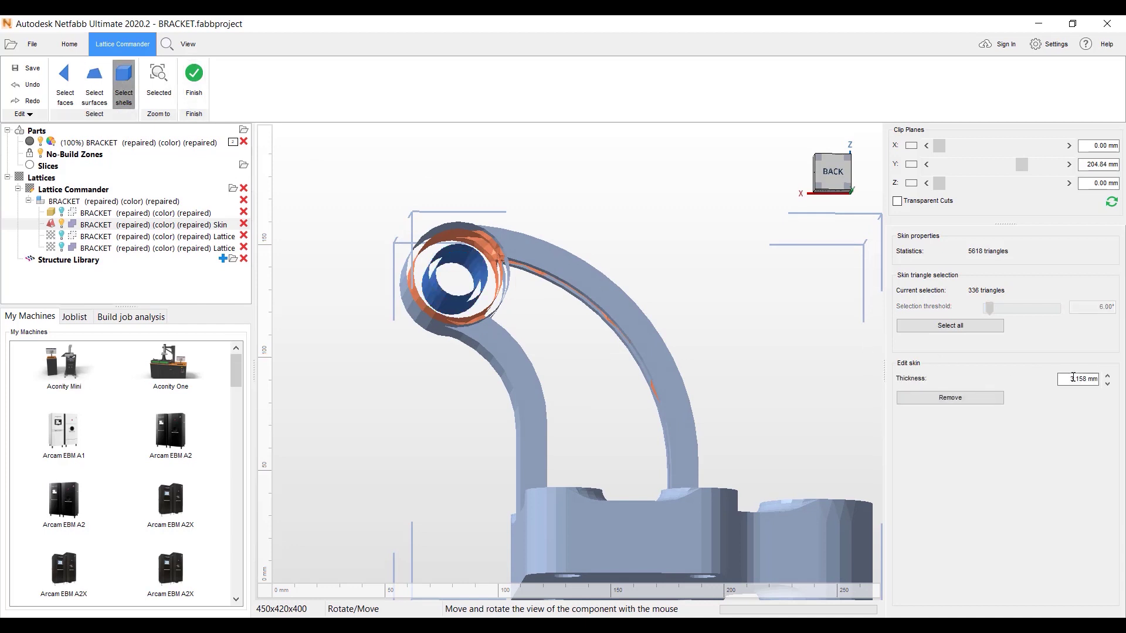
pyautogui.click(1099, 379)
pyautogui.write('5.0')
pyautogui.press('Return')
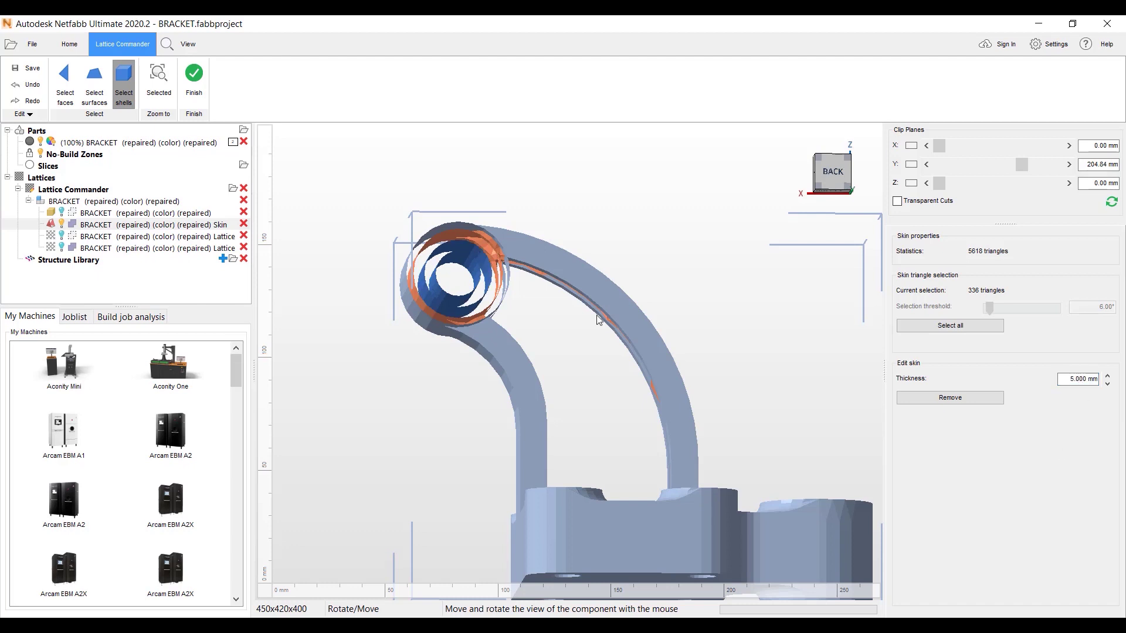
pyautogui.scroll(3, 414, 274)
pyautogui.scroll(-3, 413, 274)
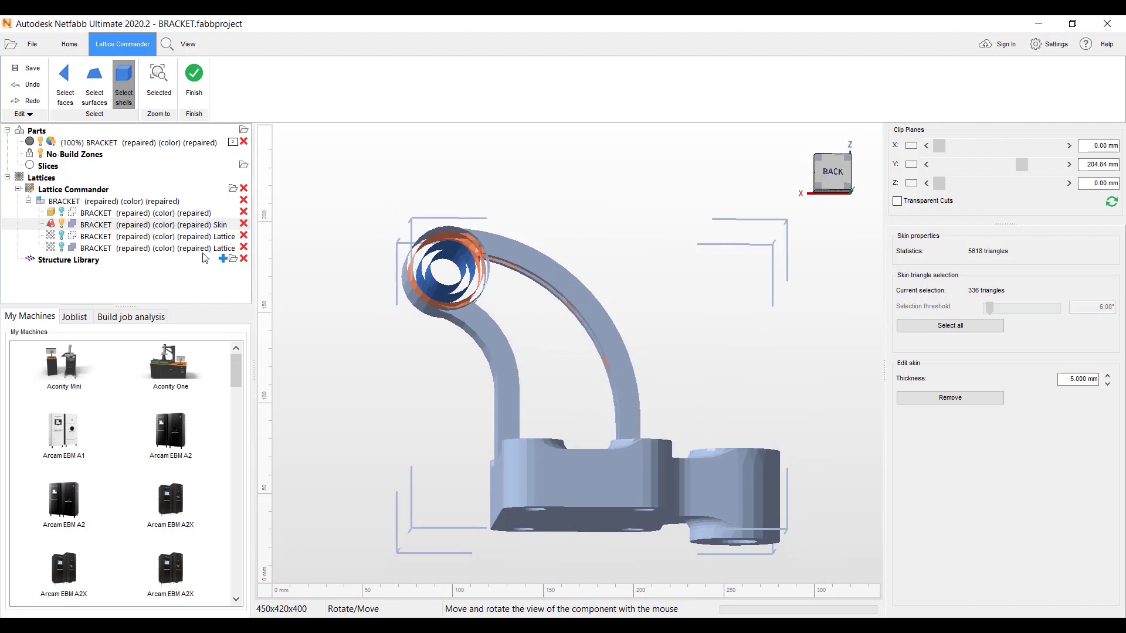
# Show the original bracket body and both lattices together with the skin, and finish editing the skin
pyautogui.click(64, 227)
pyautogui.click(62, 235)
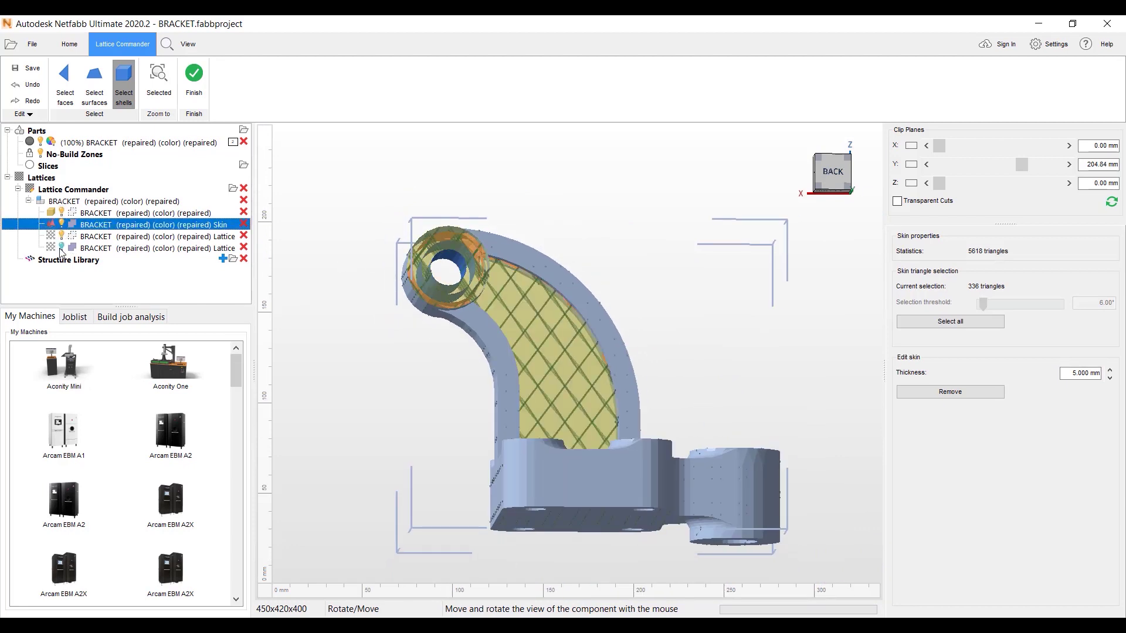
pyautogui.click(61, 247)
pyautogui.moveTo(448, 322); pyautogui.dragTo(657, 328, button='right')
pyautogui.click(194, 96)
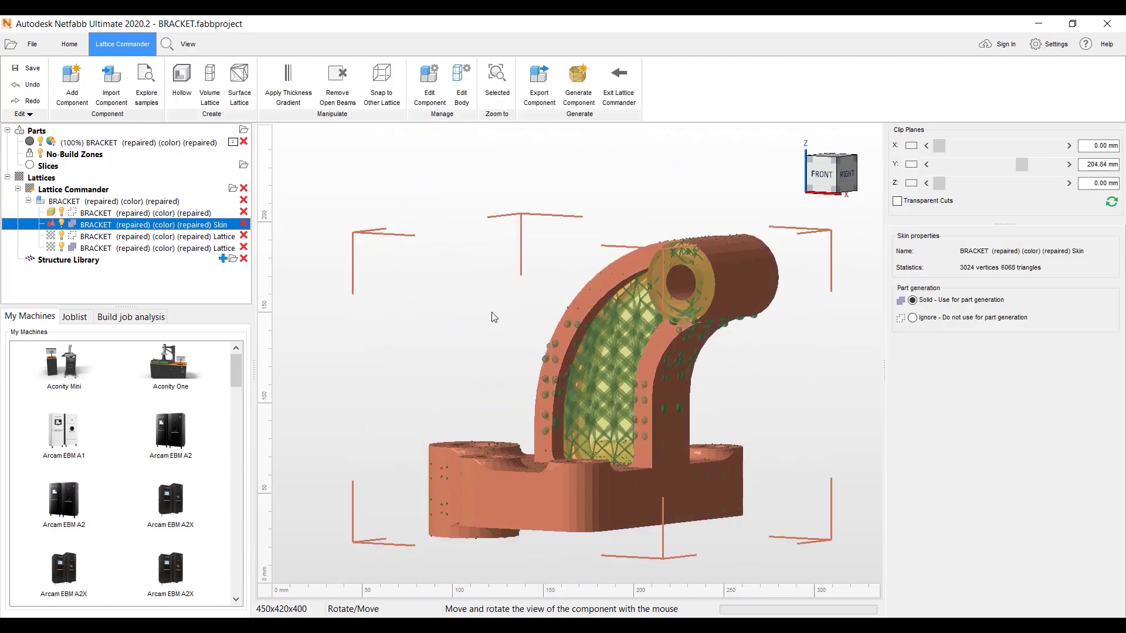
pyautogui.scroll(-2, 531, 329)
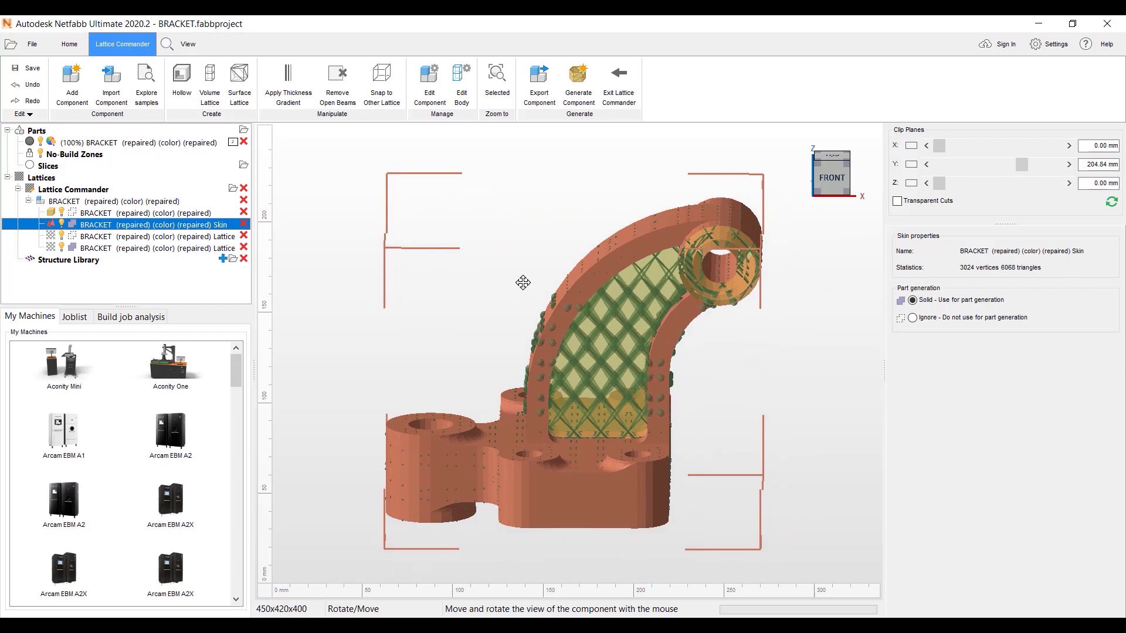
# Edit the bracket component and set the original mesh body's part generation role to Trim
pyautogui.click(428, 82)
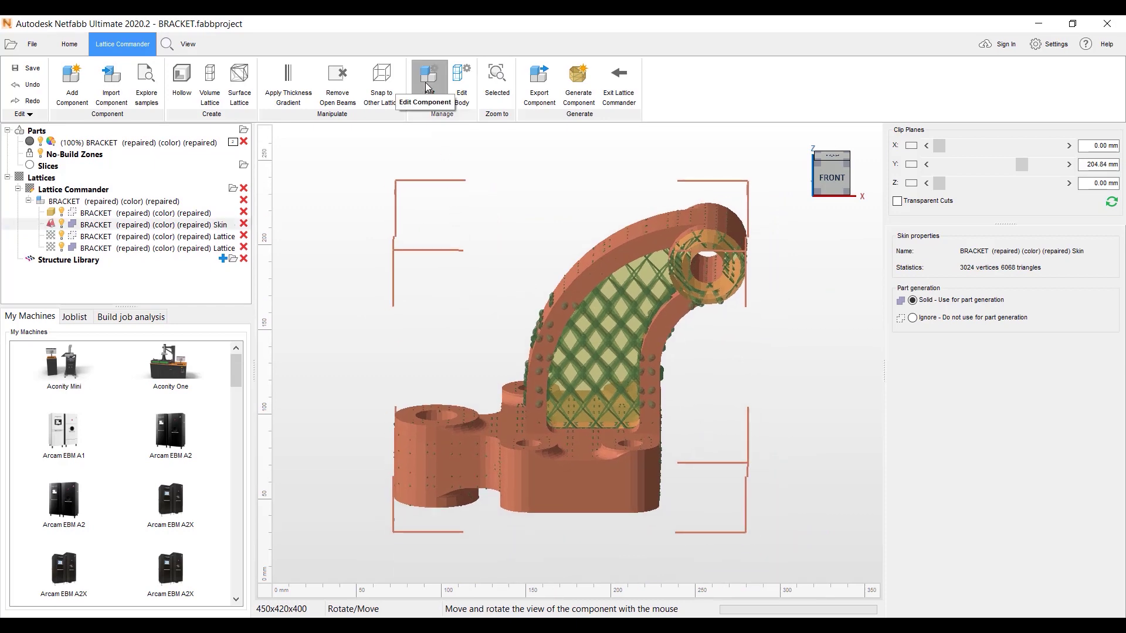
pyautogui.moveTo(525, 409); pyautogui.dragTo(510, 382)
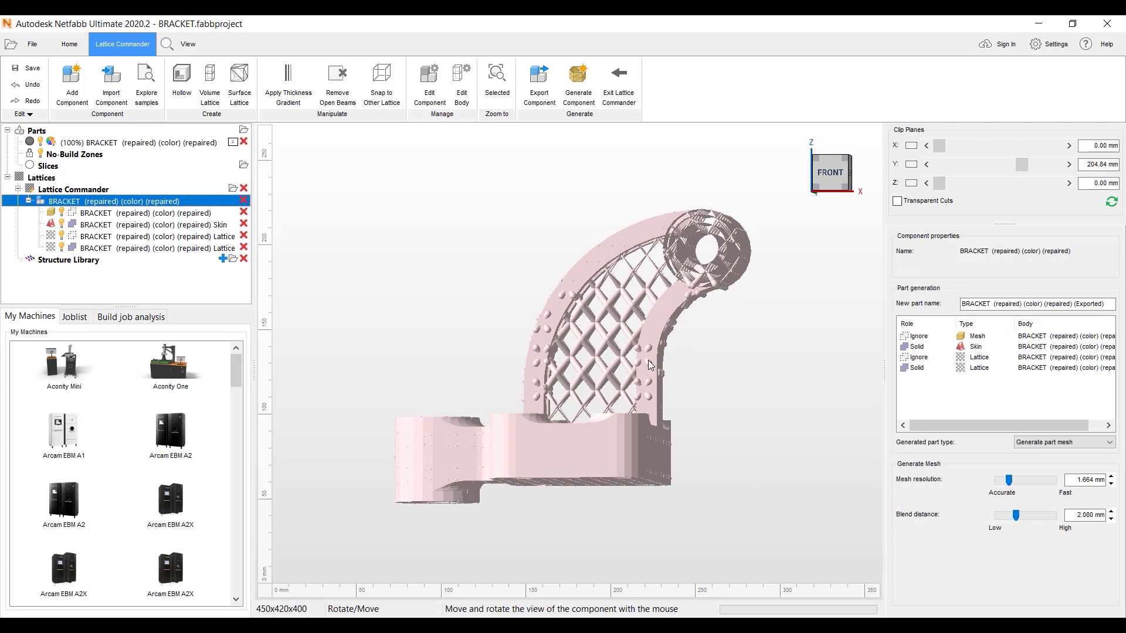
pyautogui.click(919, 337)
pyautogui.click(919, 337)
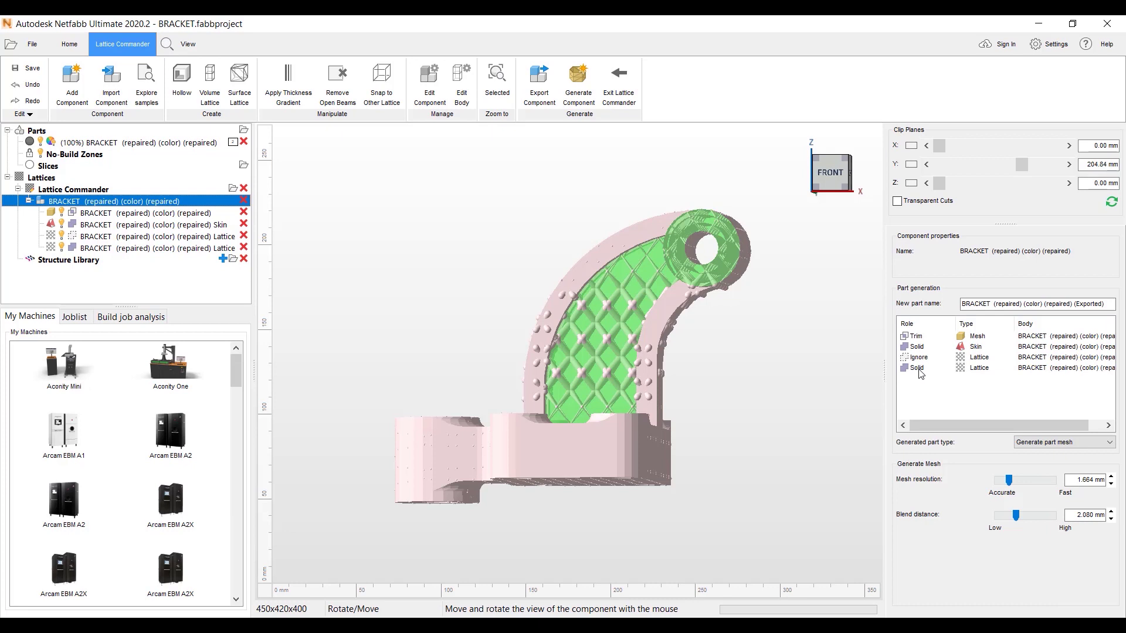
# Set the generated part type to Generate part mesh (legacy) and generate the component as a part
pyautogui.click(1107, 445)
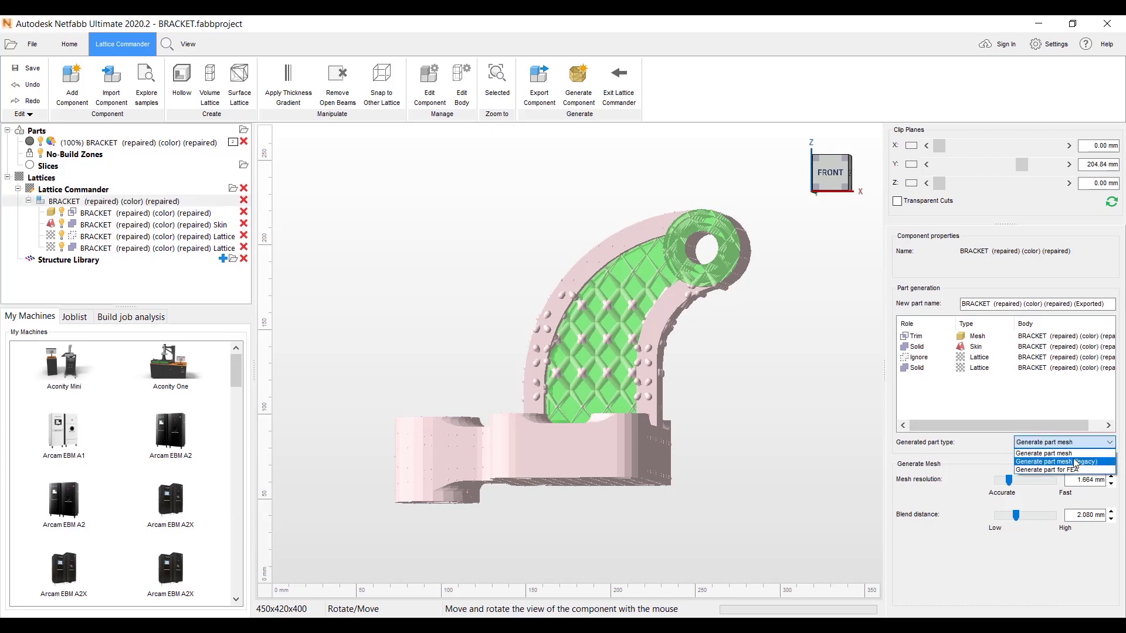
pyautogui.click(1077, 462)
pyautogui.moveTo(533, 367); pyautogui.dragTo(585, 349)
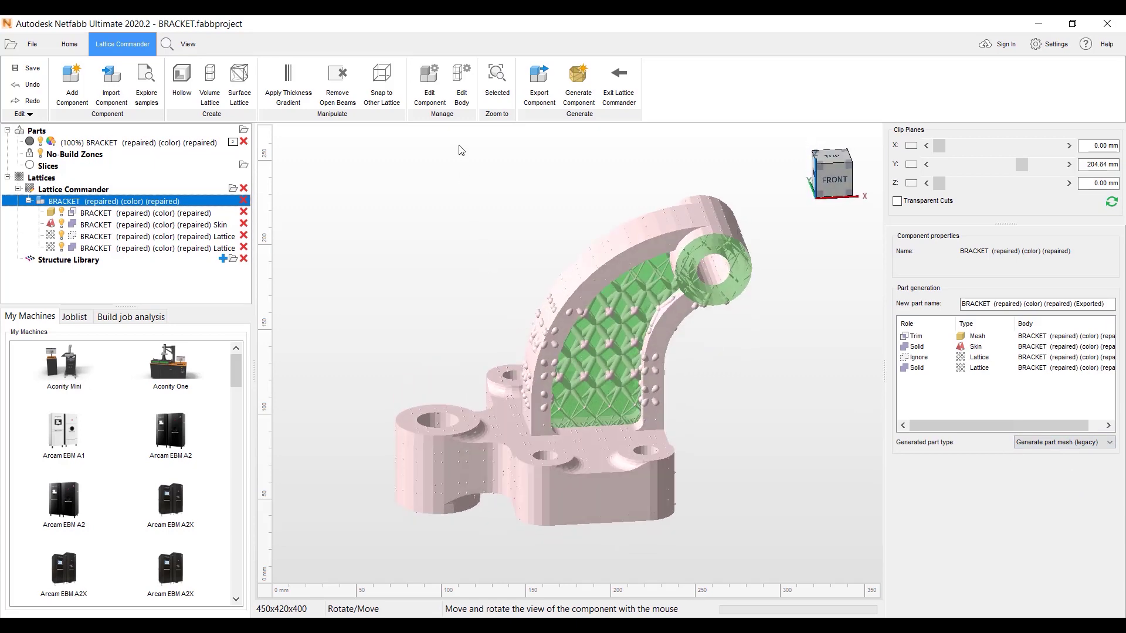
pyautogui.click(577, 79)
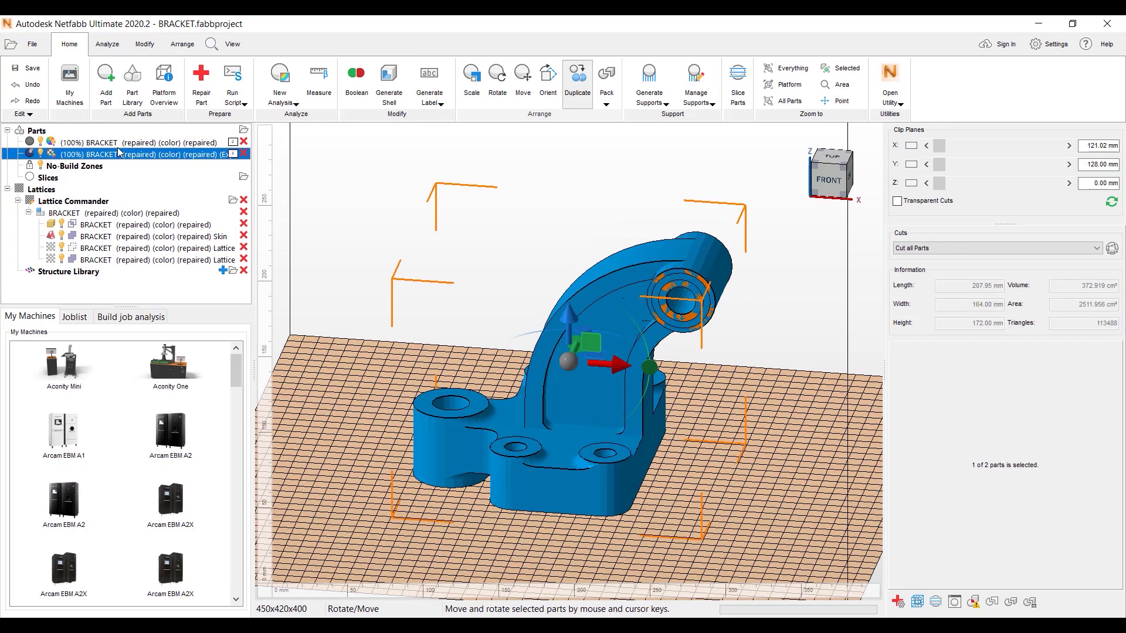
# Hide the lattice component's original body, skin and lattices along with the original bracket part, keeping only the generated part shown
pyautogui.doubleClick(63, 261)
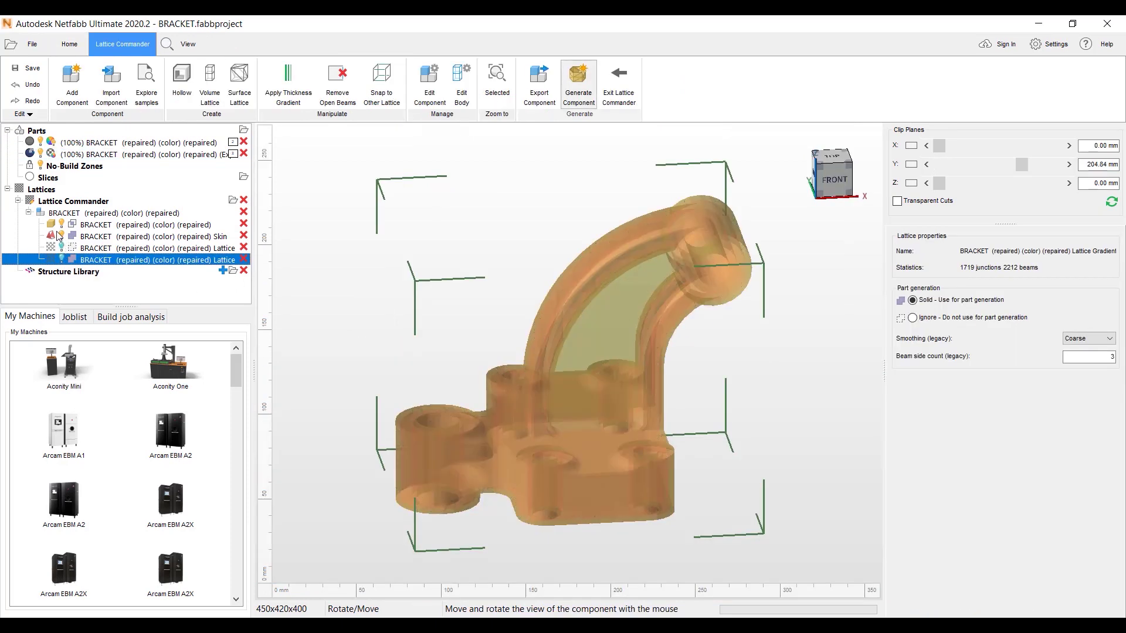
pyautogui.click(61, 236)
pyautogui.click(61, 225)
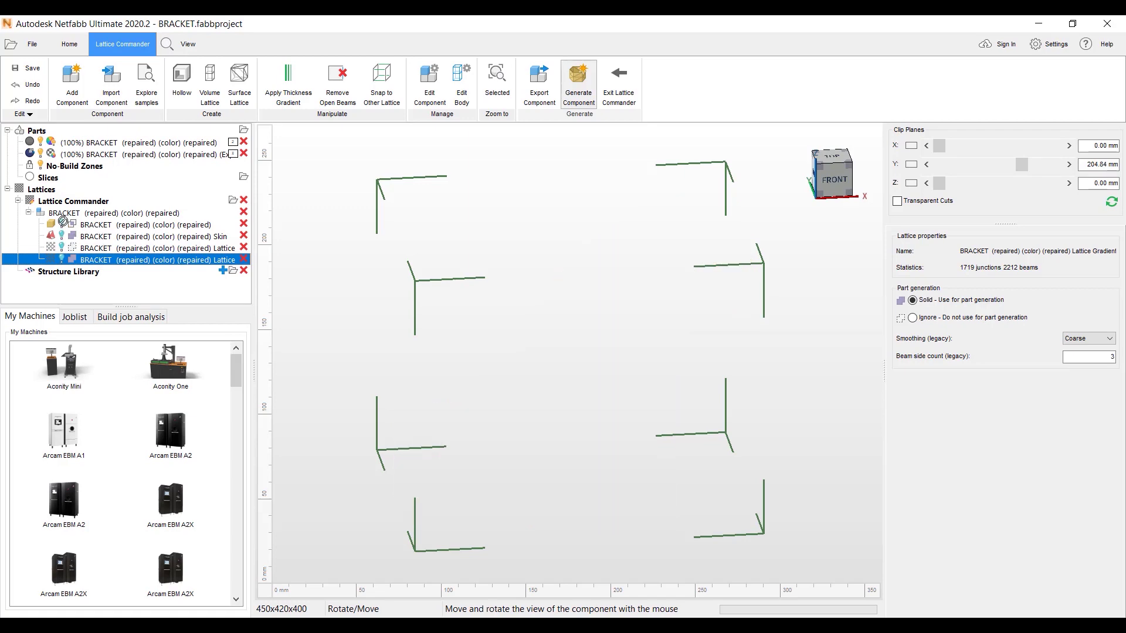
pyautogui.click(42, 144)
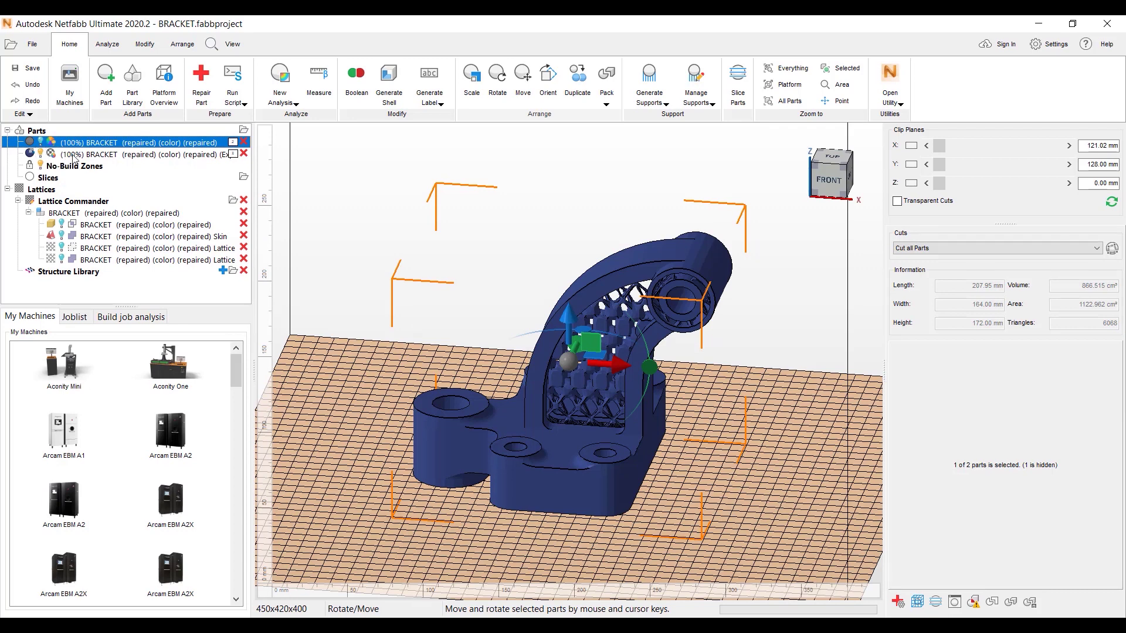
# Select the generated lattice part to inspect its open side up close, and clear the selection
pyautogui.click(73, 155)
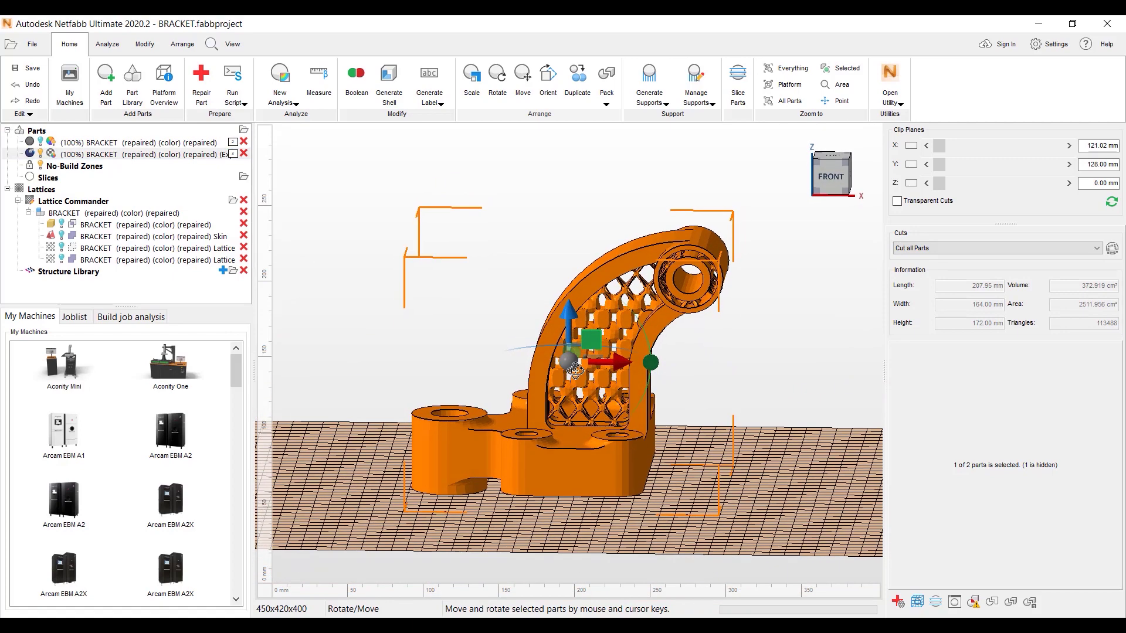
pyautogui.scroll(3, 575, 370)
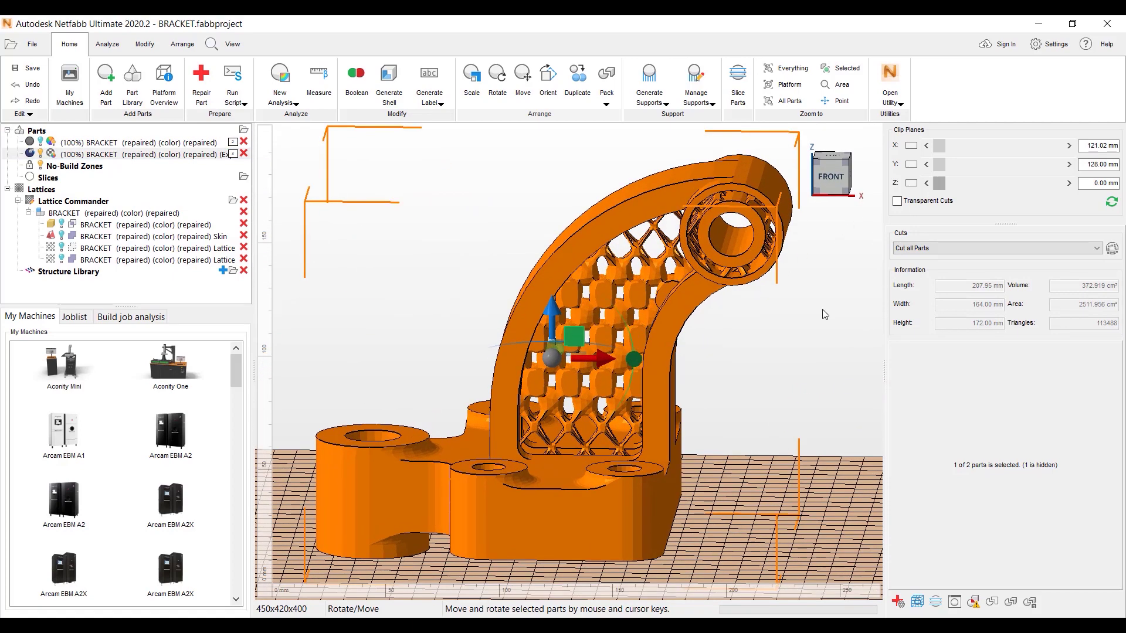
pyautogui.click(796, 312)
# Examine the generated part's interior lattice from the front with a Y clip plane at about 195.7 mm, and turn the clipping off
pyautogui.moveTo(588, 369); pyautogui.dragTo(587, 410, button='right')
pyautogui.click(911, 165)
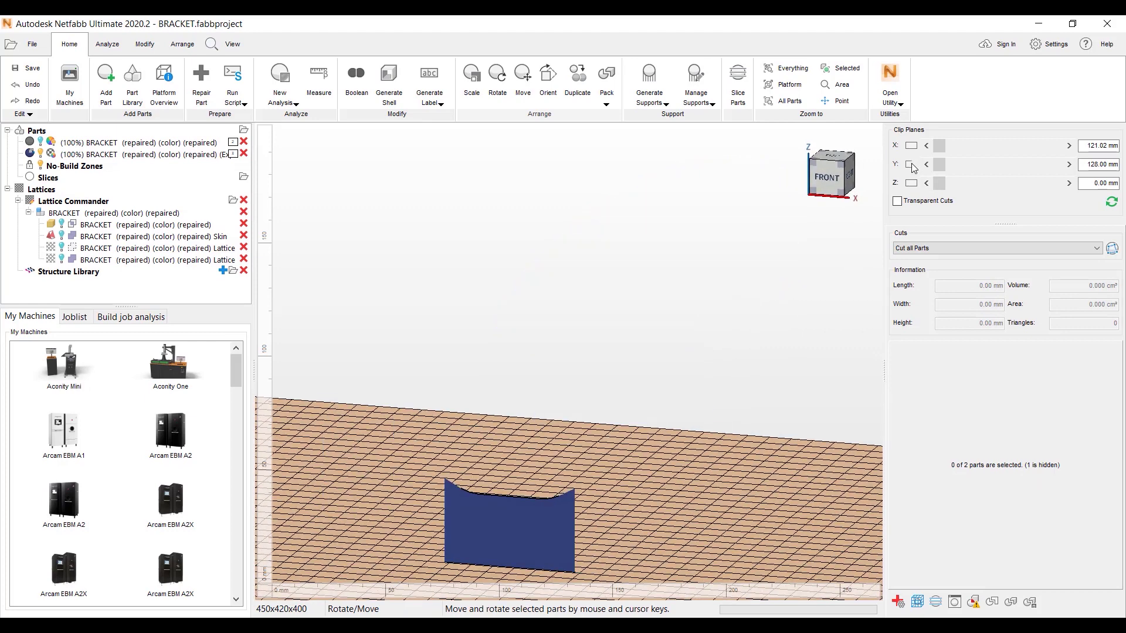
pyautogui.click(911, 164)
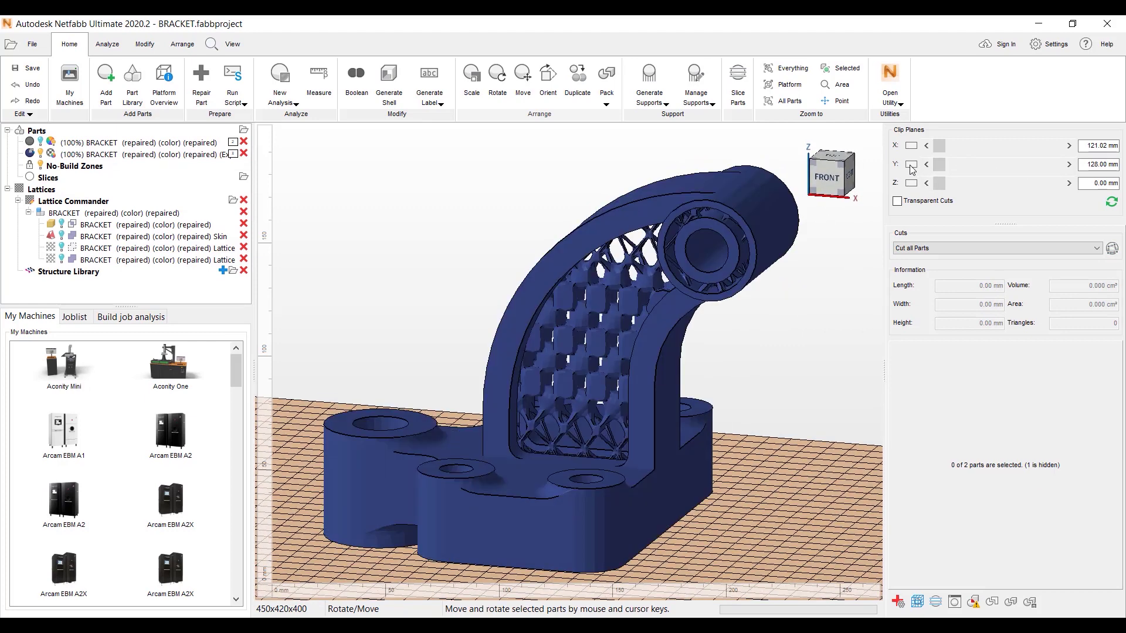
pyautogui.click(951, 166)
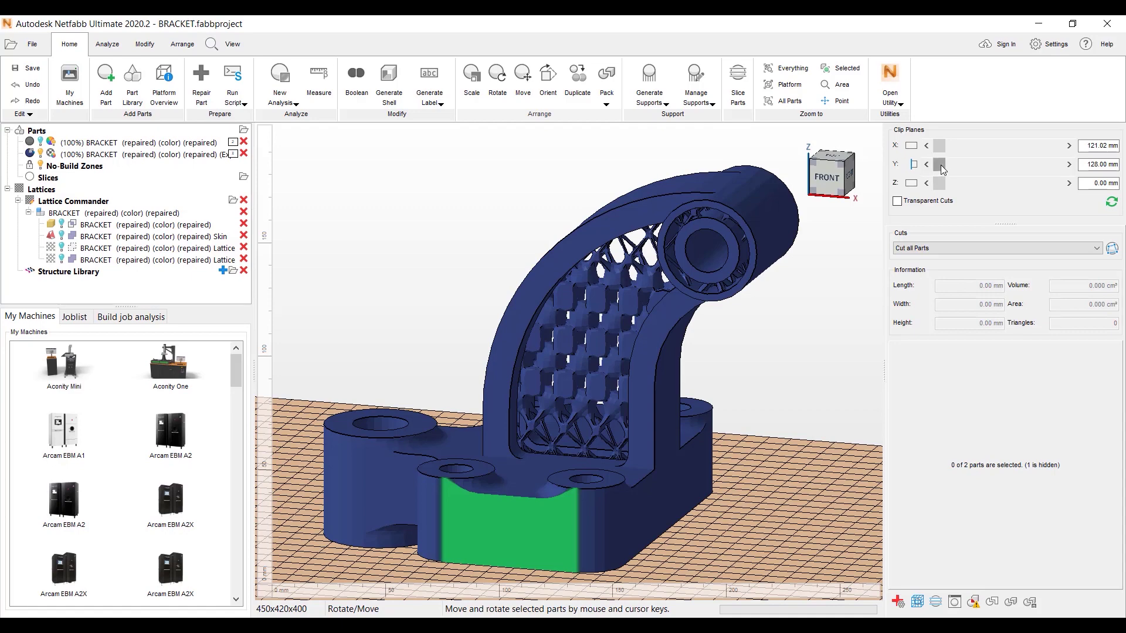
pyautogui.moveTo(952, 168); pyautogui.dragTo(990, 175)
pyautogui.click(827, 177)
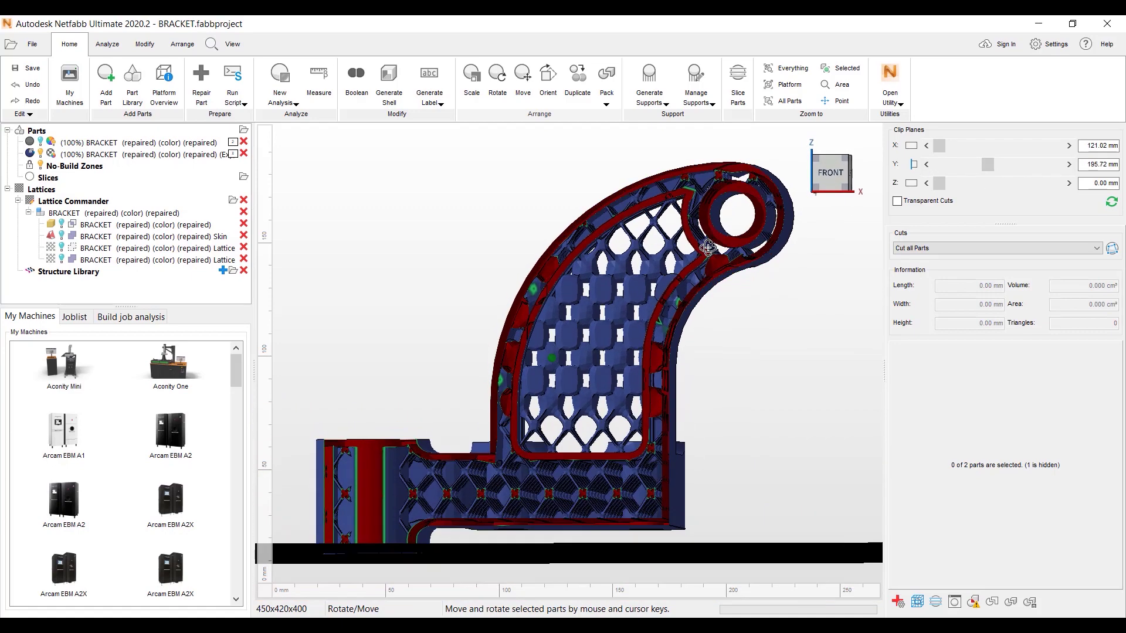
pyautogui.scroll(3, 600, 383)
pyautogui.scroll(-4, 600, 382)
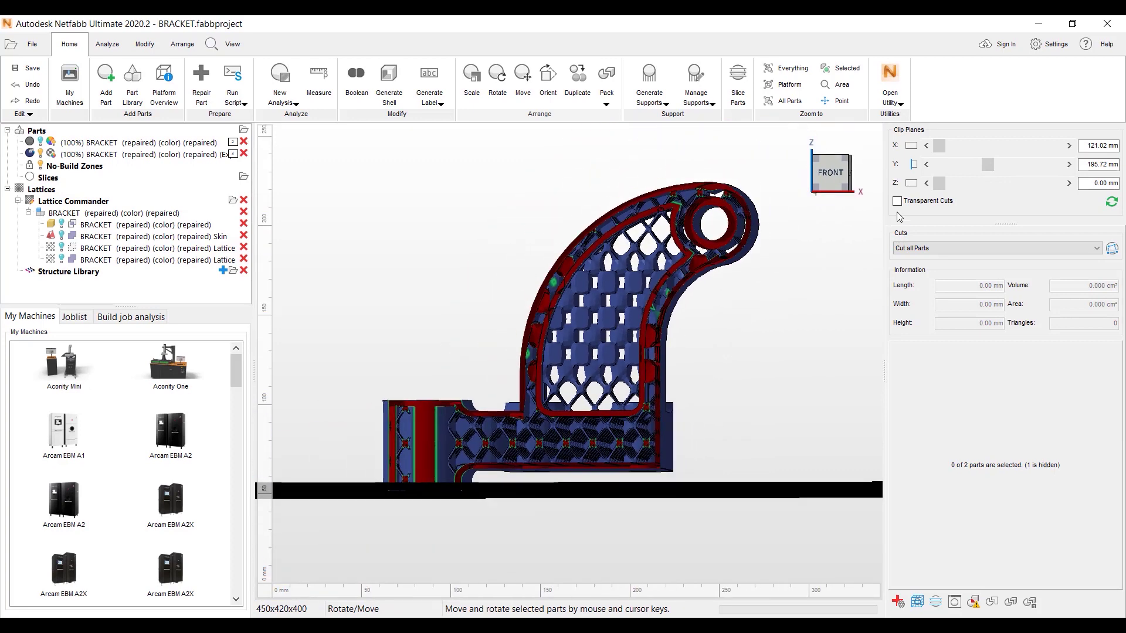
pyautogui.click(912, 165)
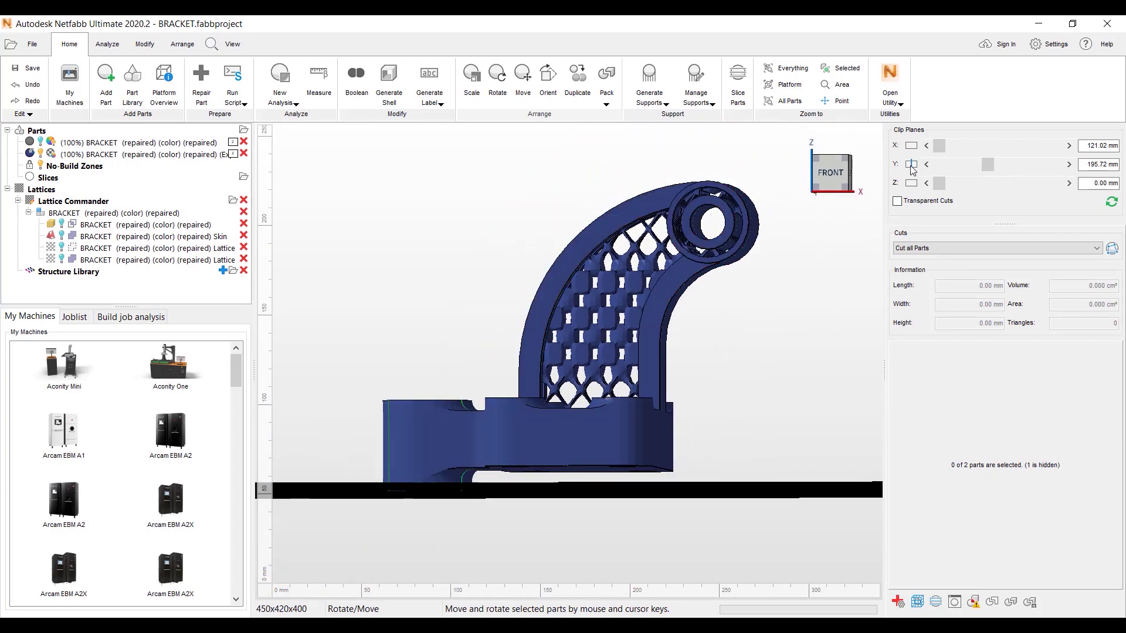
pyautogui.moveTo(686, 347); pyautogui.dragTo(601, 334, button='right')
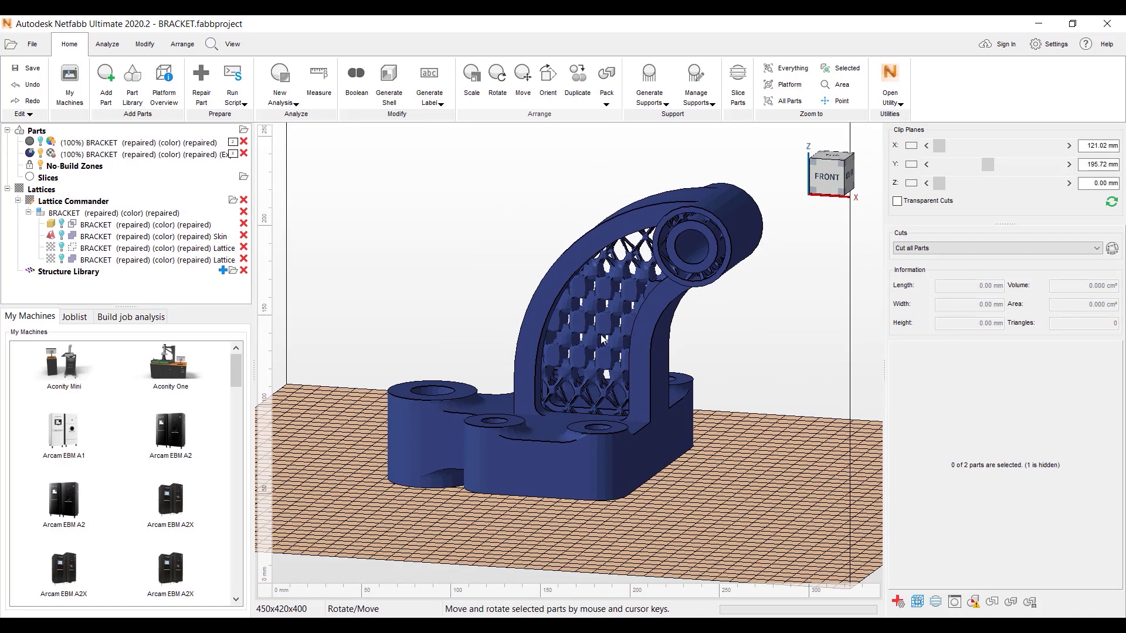